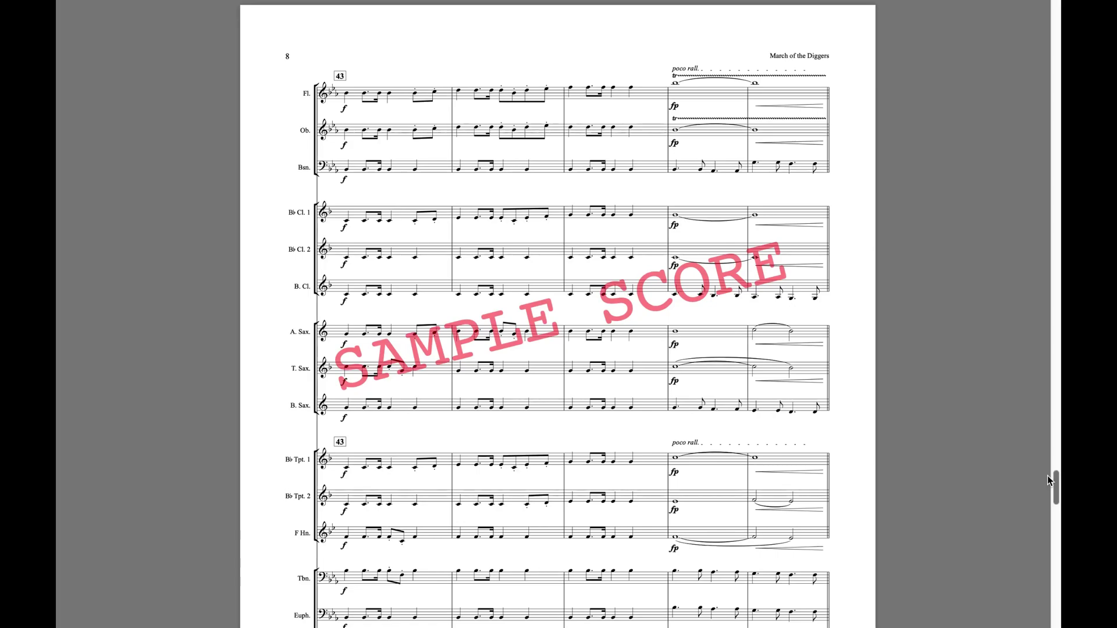
Scroll the March of the Diggers score down from page 8 to page 10.
{"action": "scroll", "coordinate": [1047, 476], "scroll_direction": "down", "scroll_amount": 15}
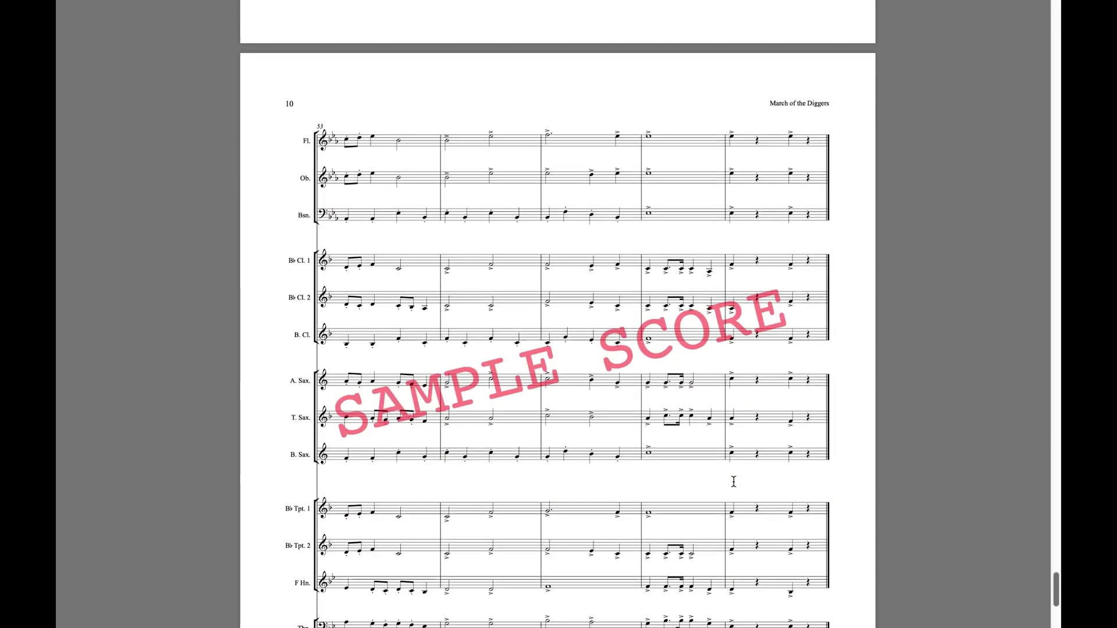
{"action": "scroll", "coordinate": [734, 482], "scroll_direction": "down", "scroll_amount": 5}
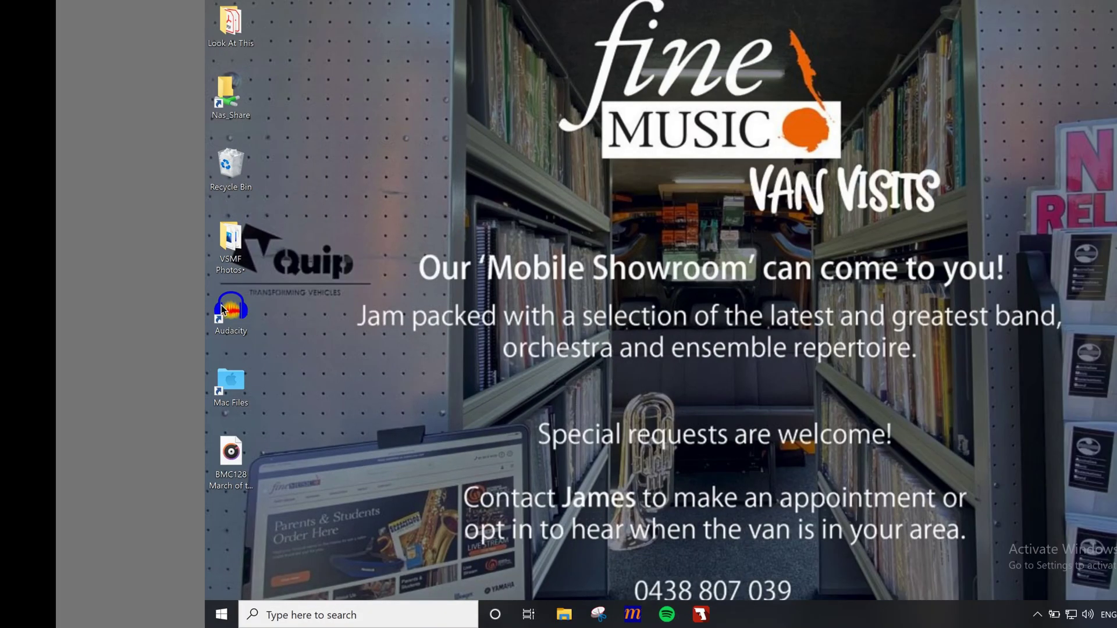
Launch Audacity, dismiss the welcome message, and bring up the Rhythm Track generator.
{"action": "double_click", "coordinate": [221, 306]}
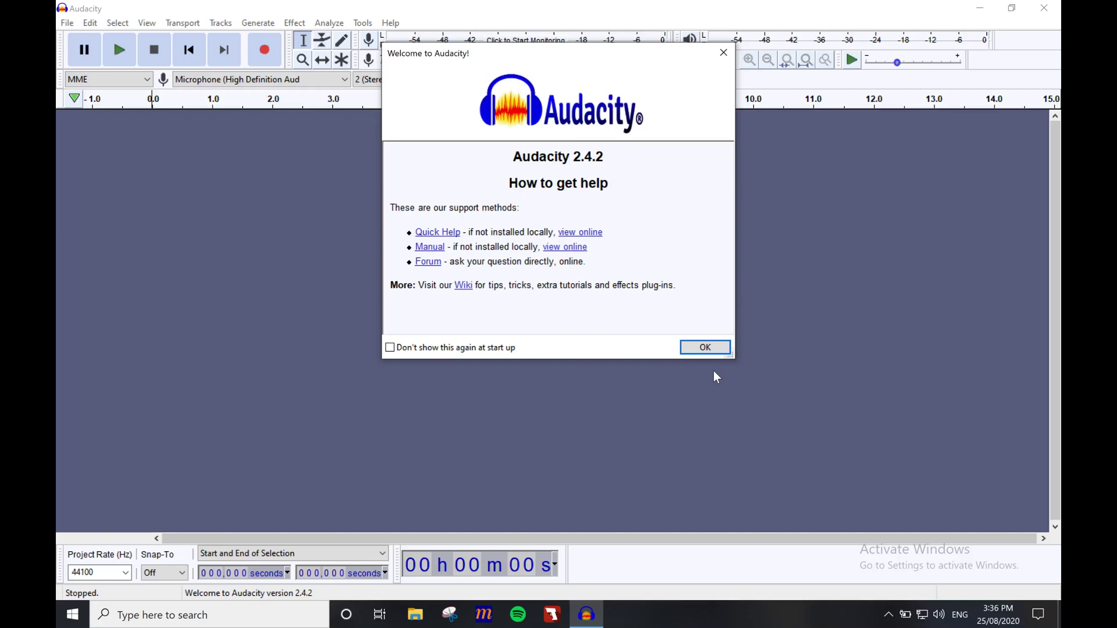
{"action": "left_click", "coordinate": [714, 349]}
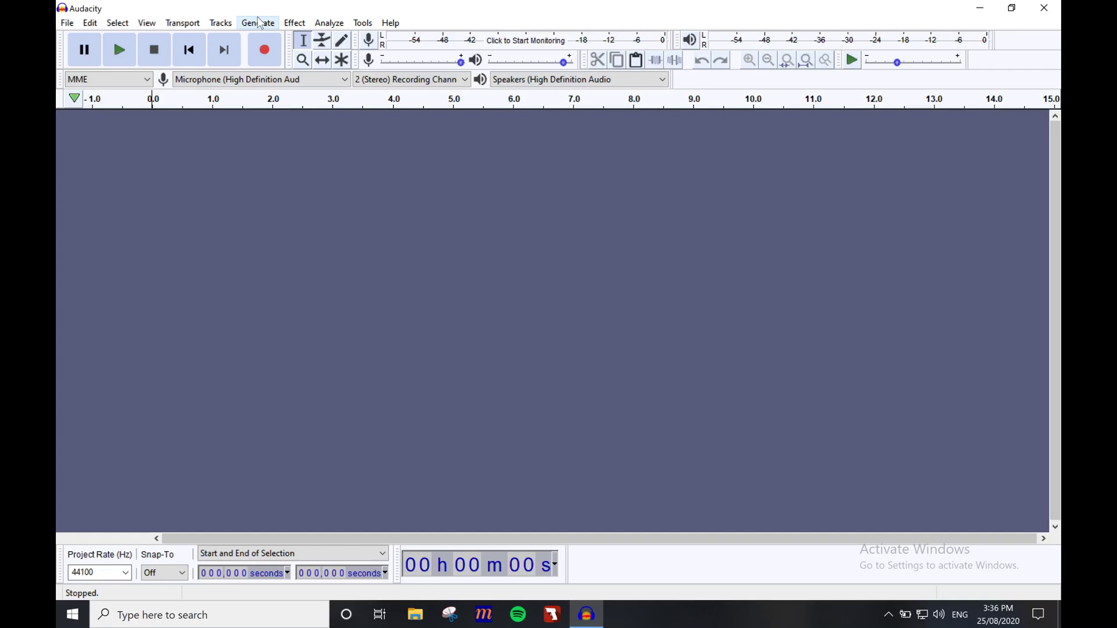
{"action": "left_click", "coordinate": [259, 22]}
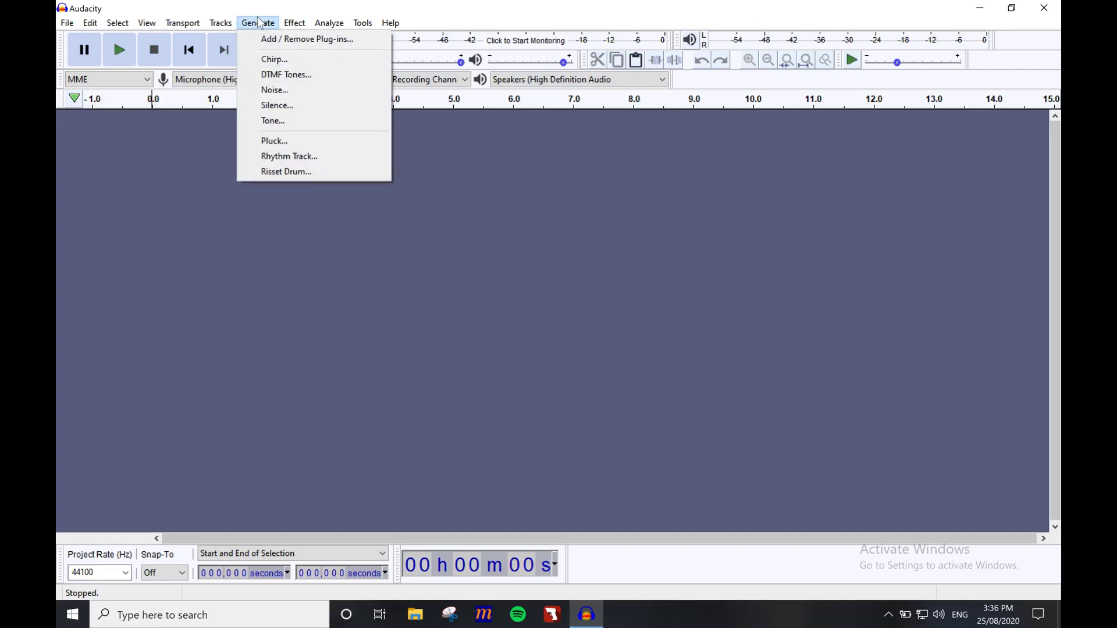
{"action": "left_click", "coordinate": [319, 157]}
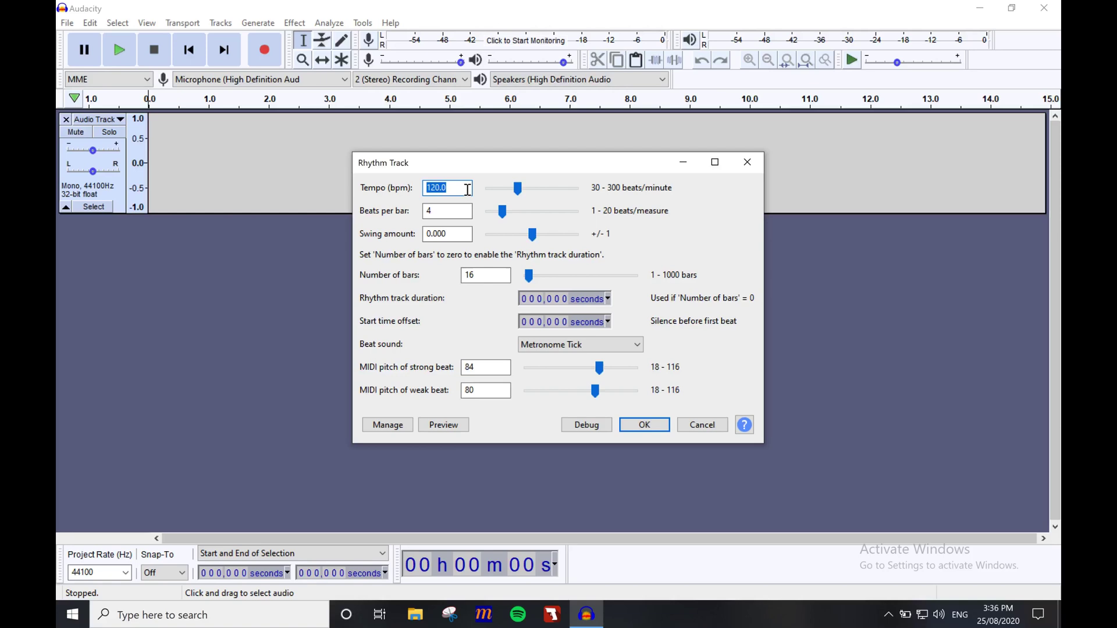
Generate a rhythm track with tempo 100 bpm and 24 bars.
{"action": "type", "text": "100"}
{"action": "key", "text": "Tab"}
{"action": "key", "text": "Tab"}
{"action": "key", "text": "Tab"}
{"action": "key", "text": "Tab"}
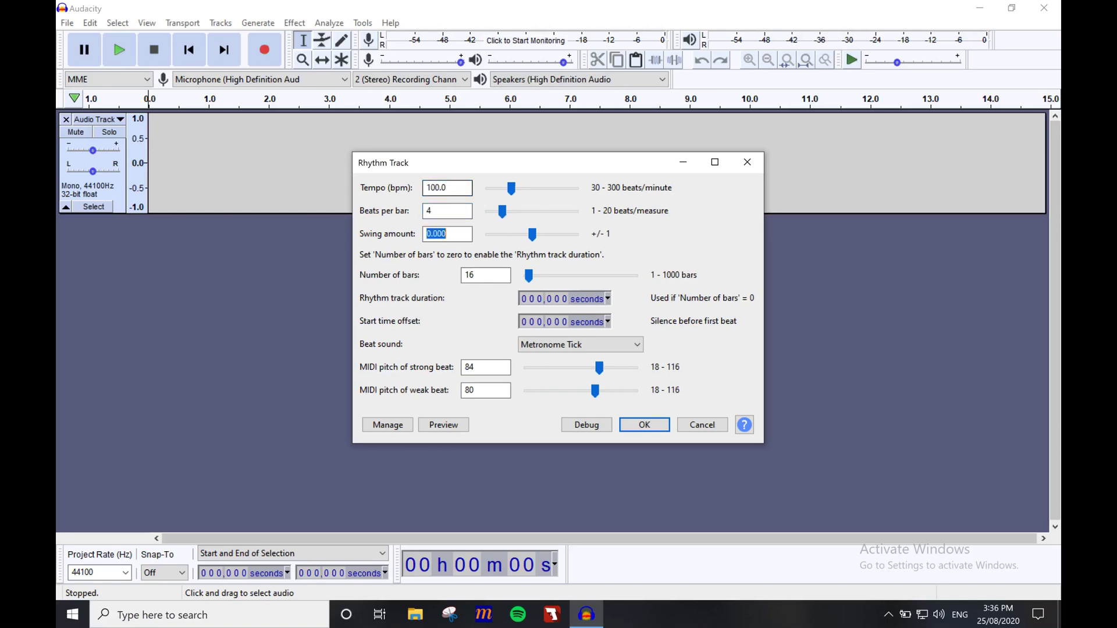
{"action": "key", "text": "Tab"}
{"action": "key", "text": "Tab"}
{"action": "type", "text": "72"}
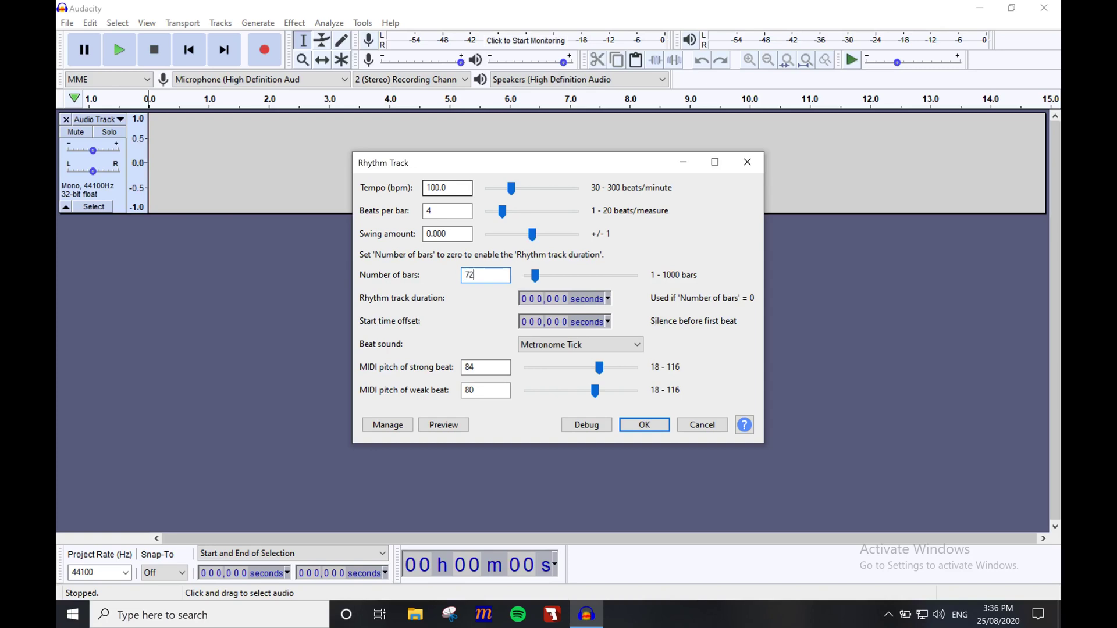
{"action": "key", "text": "BackSpace"}
{"action": "type", "text": "4"}
{"action": "key", "text": "BackSpace"}
{"action": "key", "text": "BackSpace"}
{"action": "type", "text": "24"}
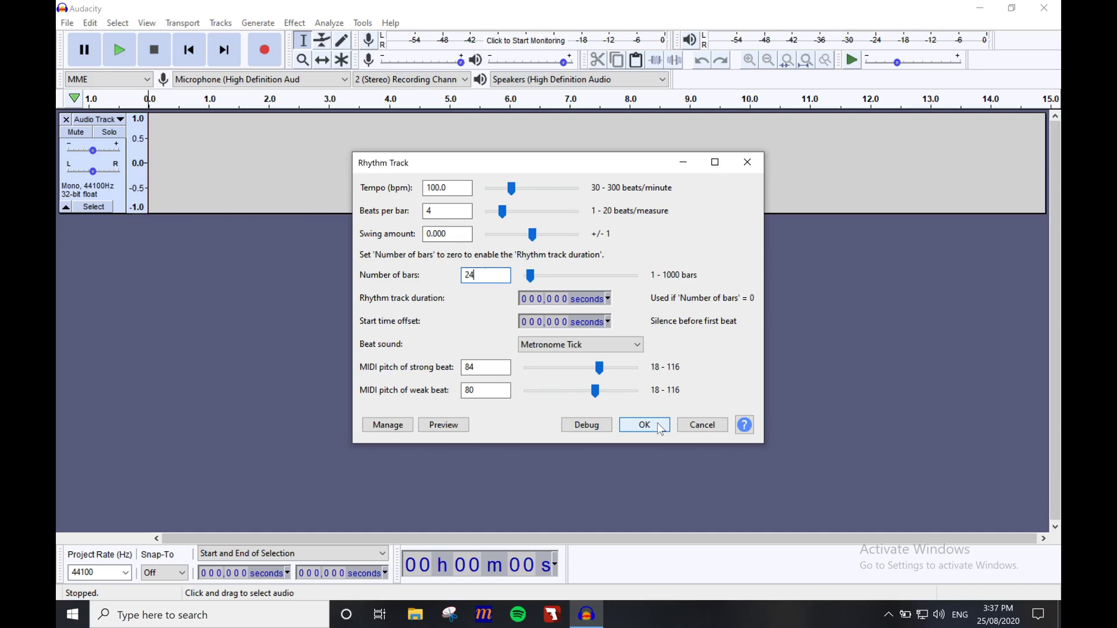
{"action": "left_click", "coordinate": [644, 426]}
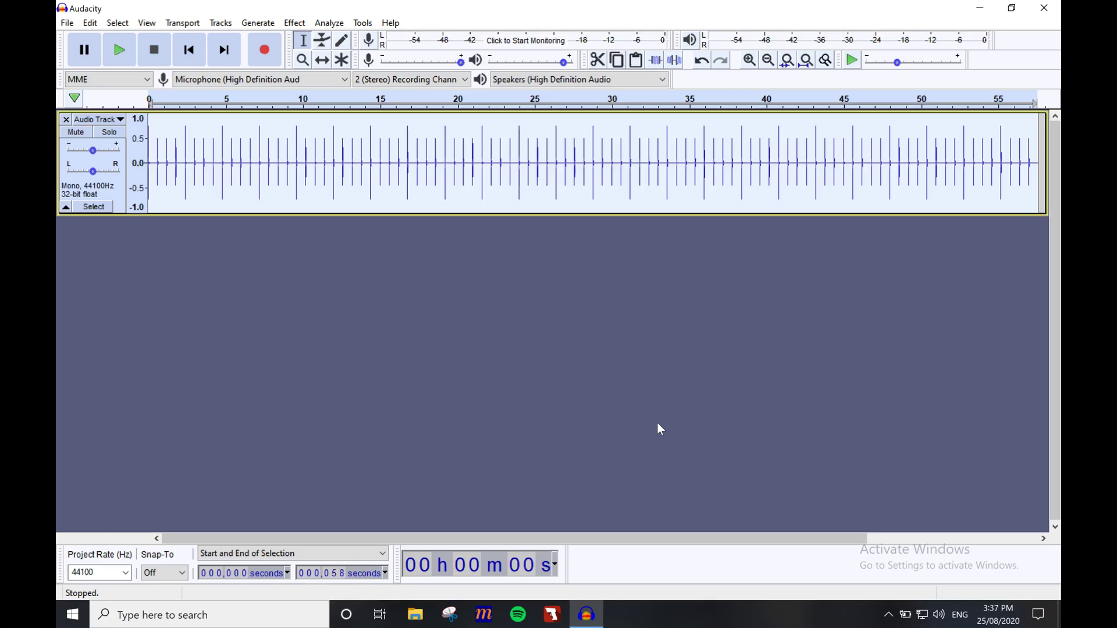
Place the edit point at 58 s, where the first click section ends.
{"action": "left_click_drag", "start_coordinate": [599, 538], "coordinate": [893, 521]}
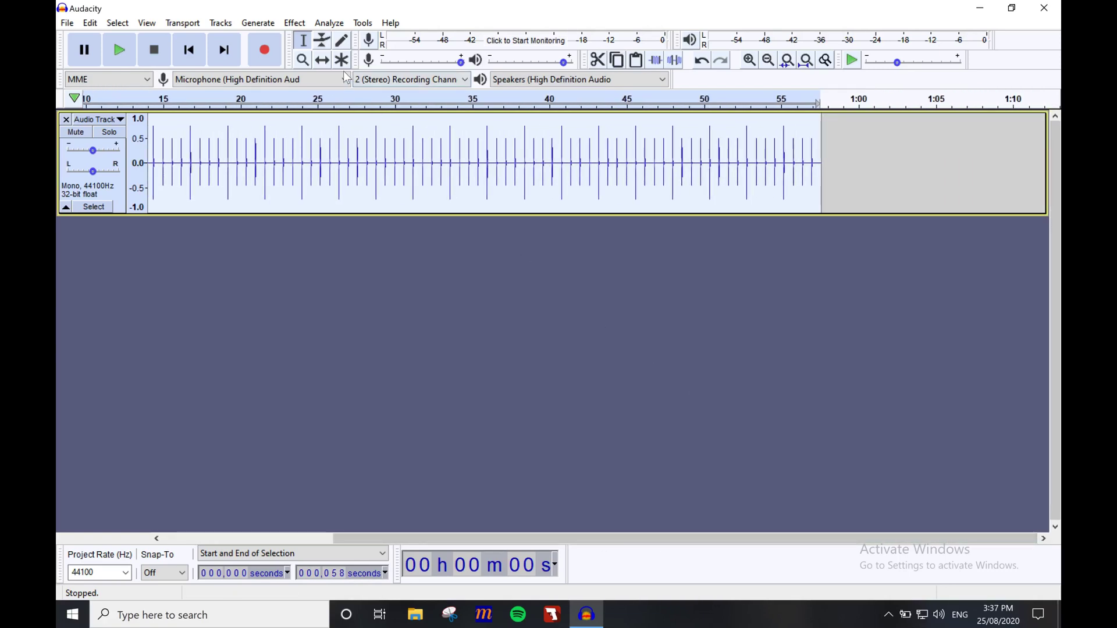
{"action": "left_click", "coordinate": [305, 42]}
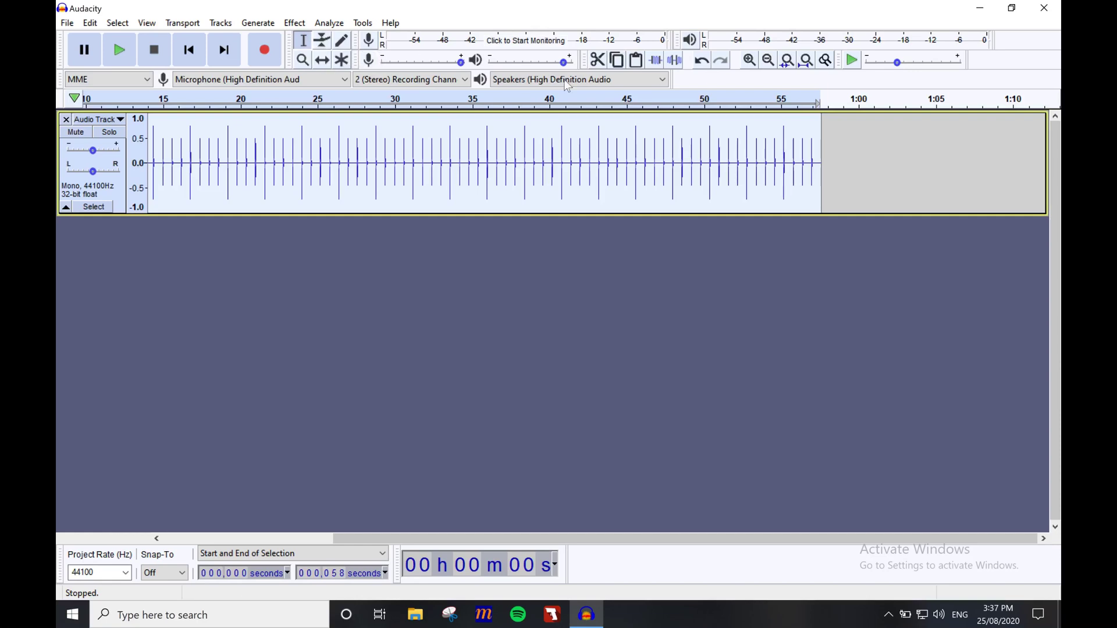
{"action": "left_click", "coordinate": [824, 165]}
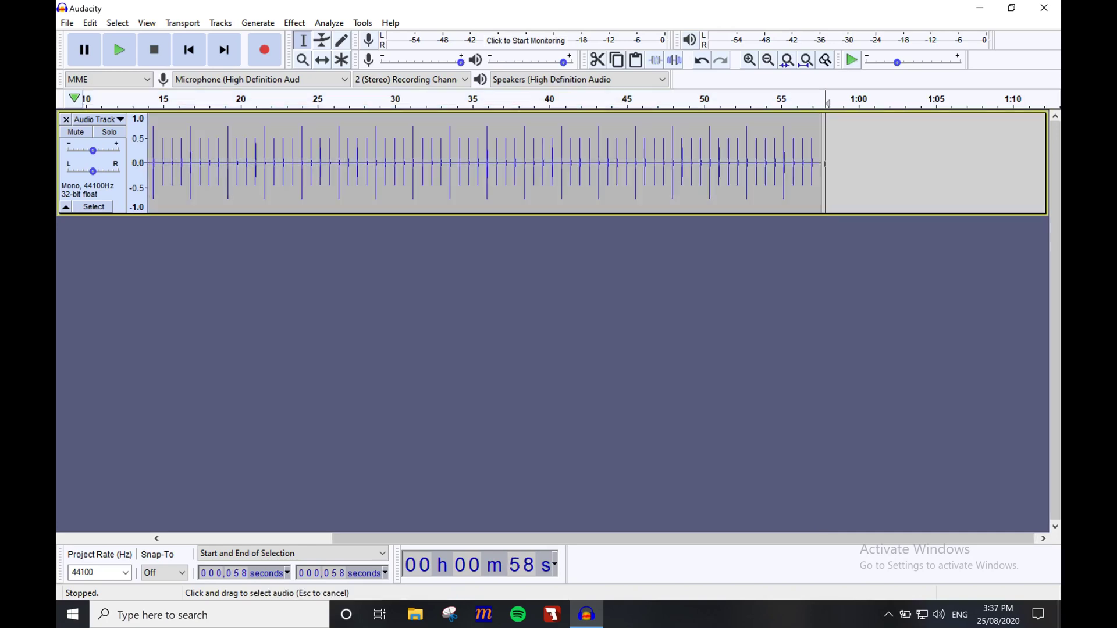
Generate another rhythm track section at 120 bpm with 3 beats per bar.
{"action": "left_click", "coordinate": [258, 23]}
{"action": "left_click", "coordinate": [296, 156]}
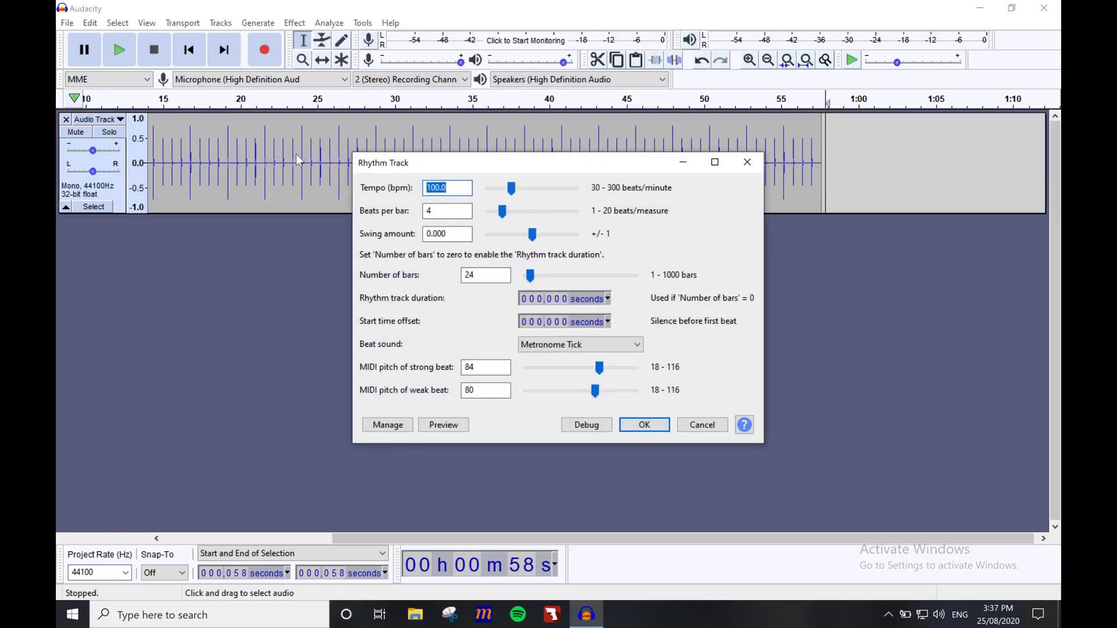
{"action": "type", "text": "120"}
{"action": "left_click", "coordinate": [439, 211]}
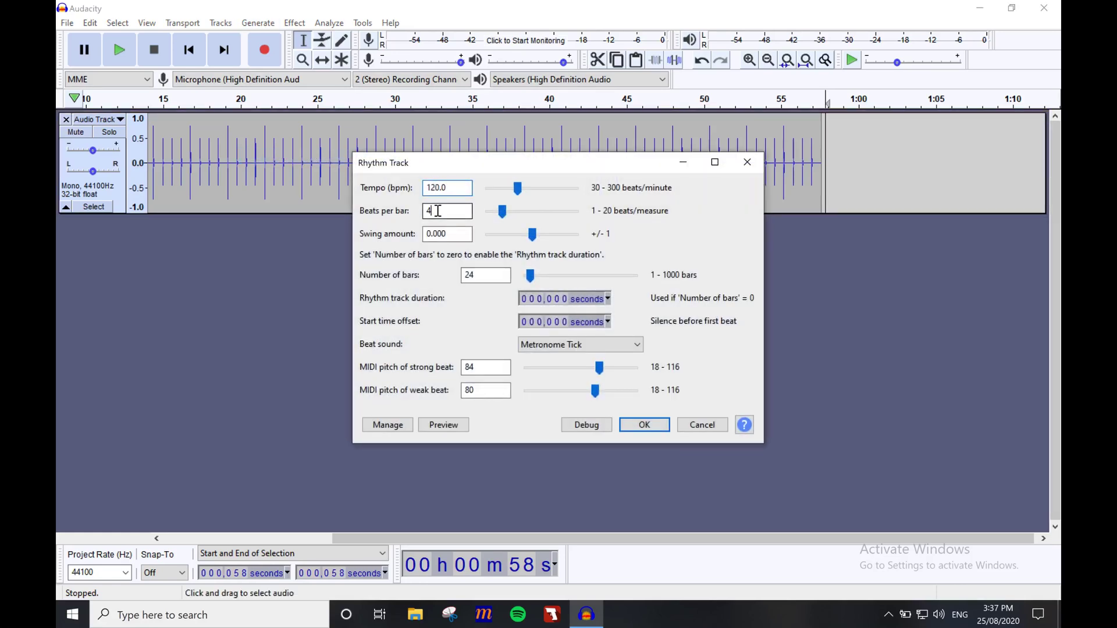
{"action": "key", "text": "BackSpace"}
{"action": "type", "text": "3"}
{"action": "key", "text": "Tab"}
{"action": "key", "text": "Tab"}
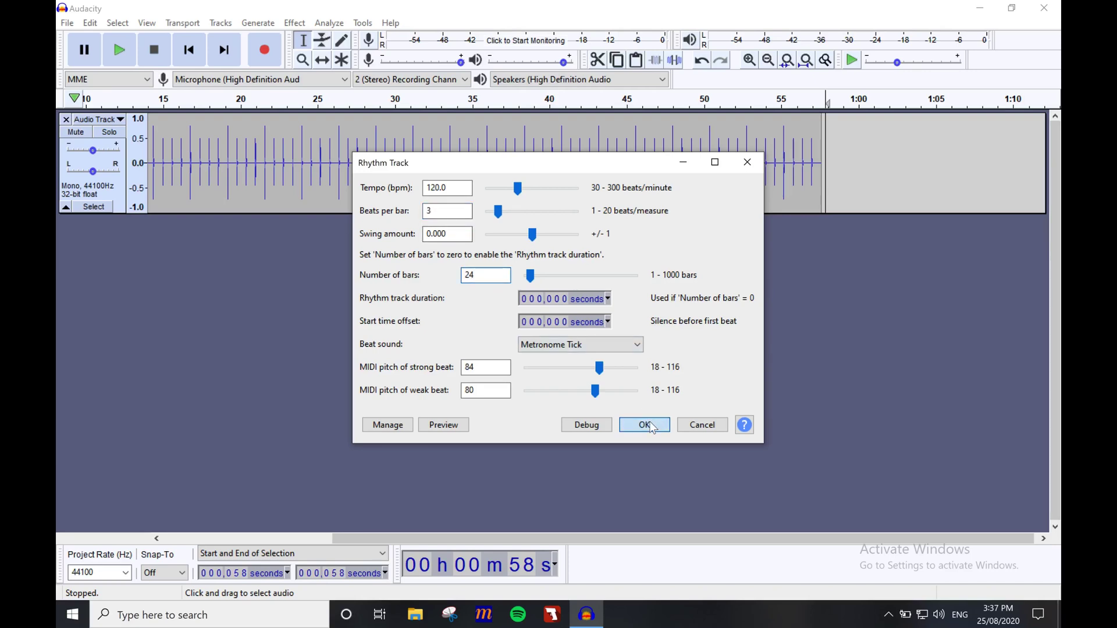
{"action": "left_click", "coordinate": [644, 425]}
Play back the join, then generate the 74-bar, 100 bpm, 4-beat click track.
{"action": "left_click", "coordinate": [321, 60]}
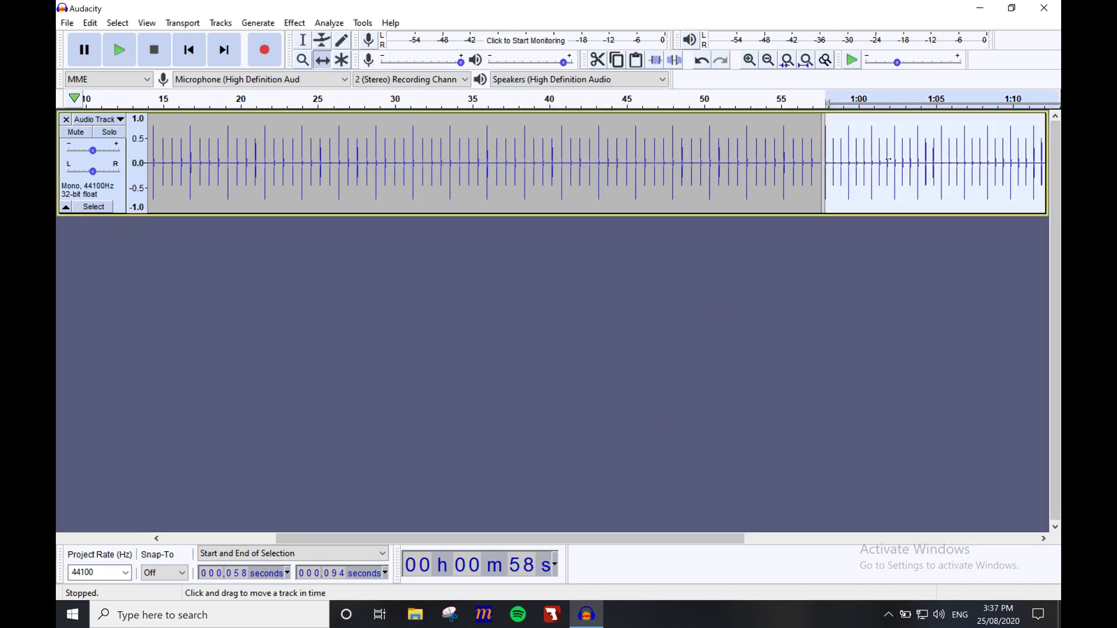
{"action": "left_click_drag", "start_coordinate": [888, 159], "coordinate": [888, 159]}
{"action": "scroll", "coordinate": [715, 158], "scroll_direction": "up", "scroll_amount": 5, "text": "ctrl"}
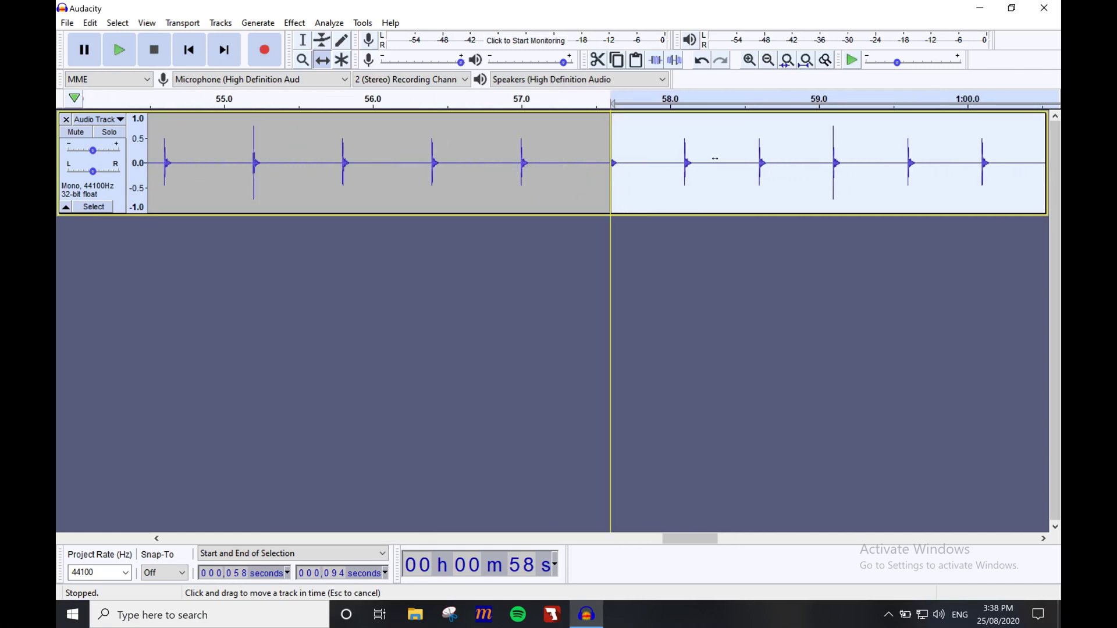
{"action": "left_click", "coordinate": [397, 93]}
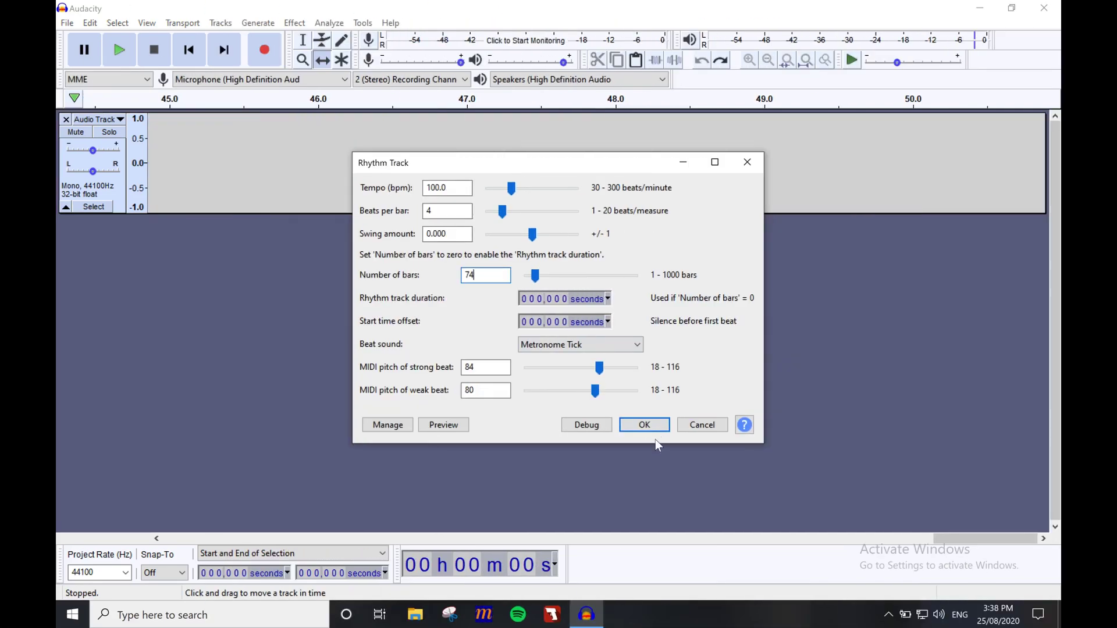
{"action": "left_click", "coordinate": [652, 421]}
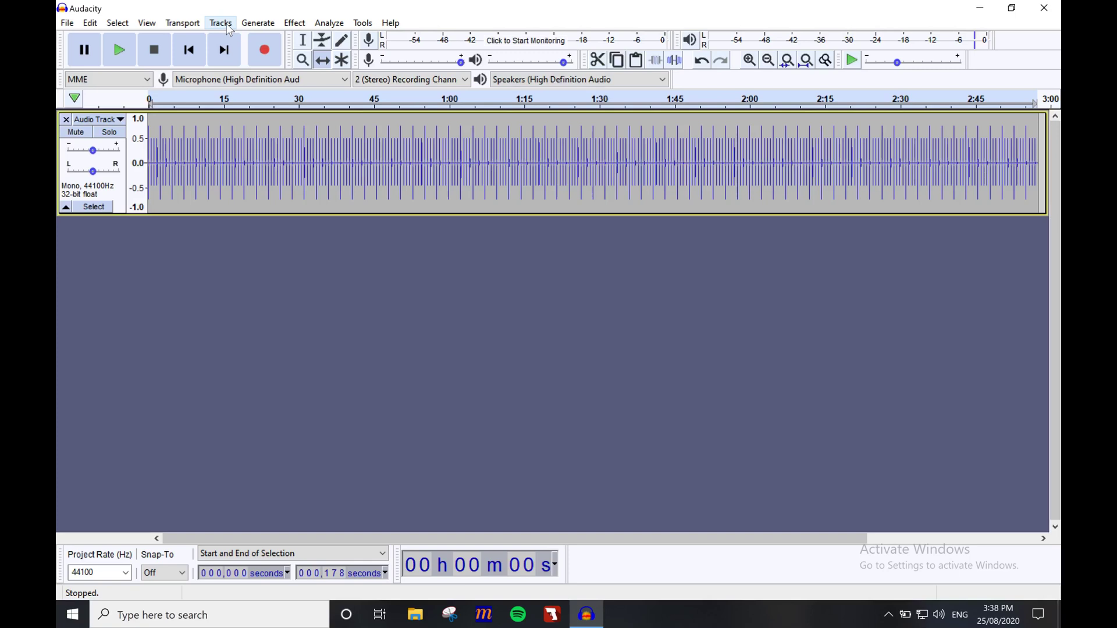
Add a time track for tempo changes above the click track.
{"action": "left_click", "coordinate": [227, 24]}
{"action": "mouse_move", "coordinate": [238, 37]}
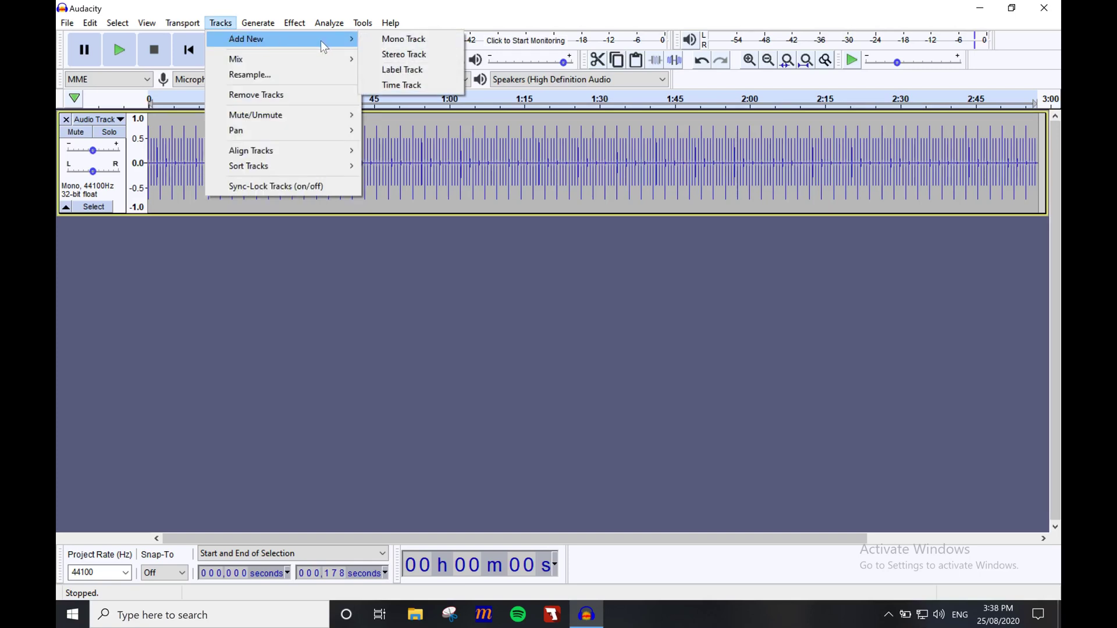
{"action": "left_click", "coordinate": [429, 86]}
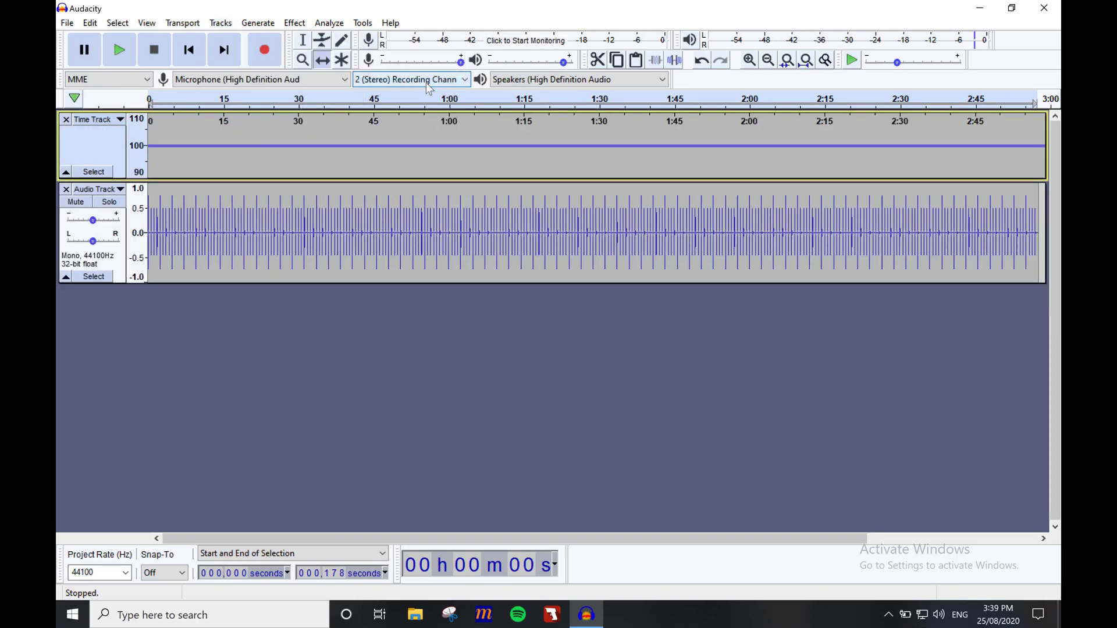
Add a label track below the click track.
{"action": "left_click", "coordinate": [222, 24]}
{"action": "mouse_move", "coordinate": [236, 48]}
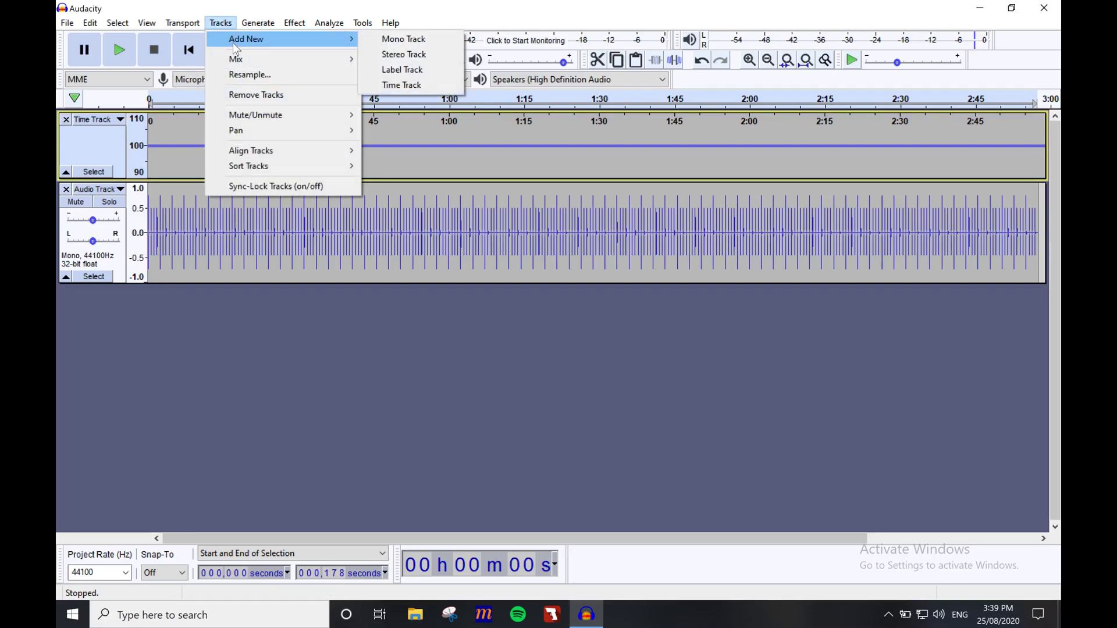
{"action": "left_click", "coordinate": [408, 70]}
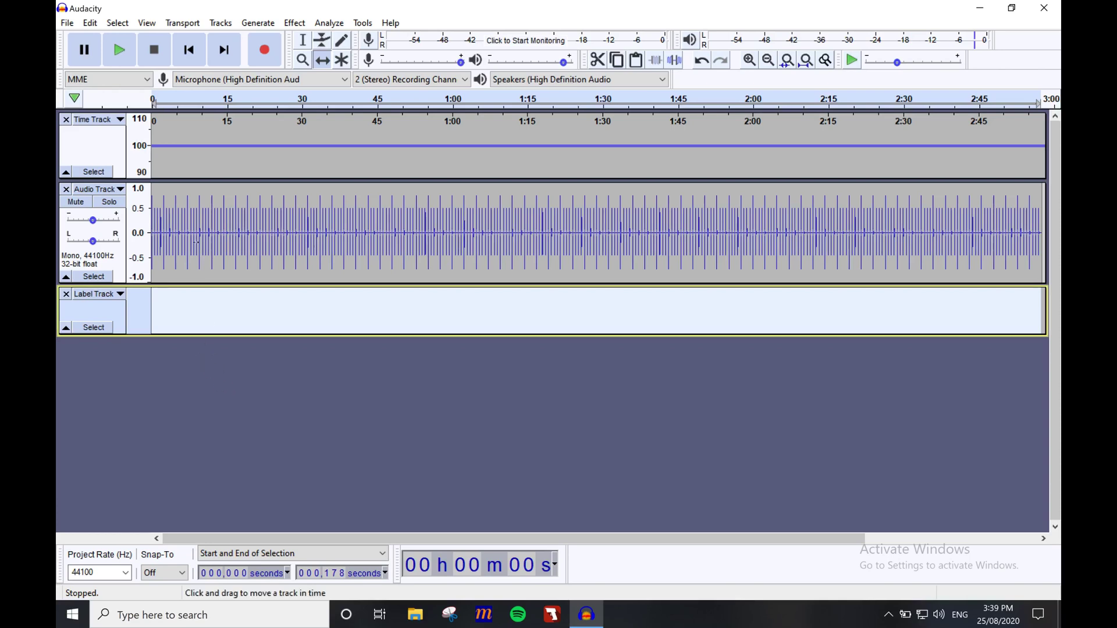
Label the opening 0–5 s selection as Count-In.
{"action": "scroll", "coordinate": [180, 233], "scroll_direction": "up", "scroll_amount": 3, "text": "ctrl"}
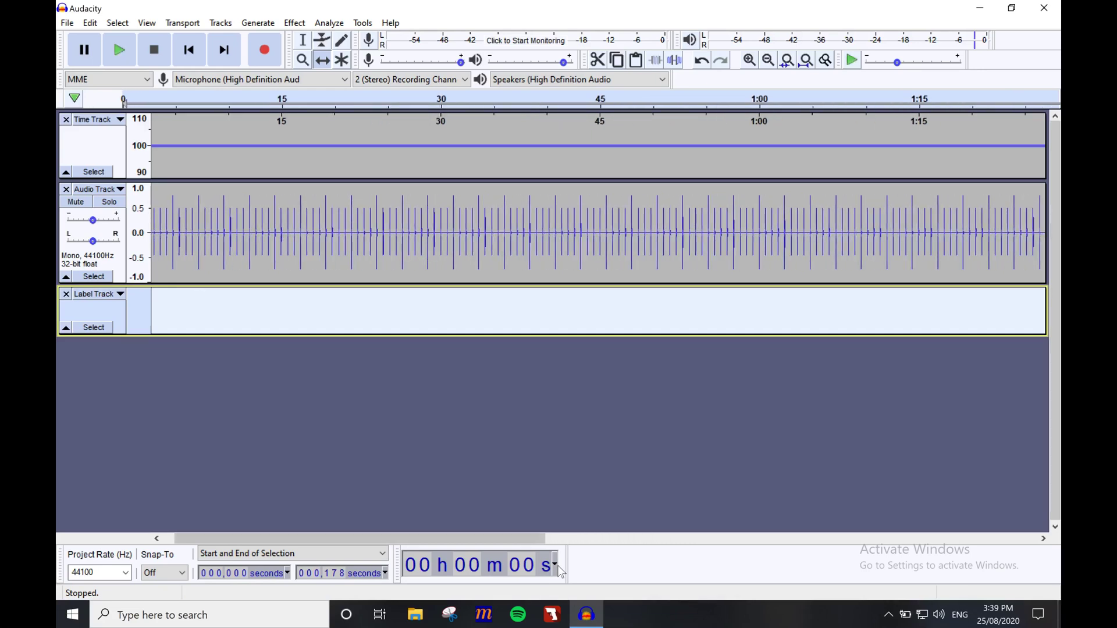
{"action": "left_click_drag", "start_coordinate": [374, 538], "coordinate": [363, 537]}
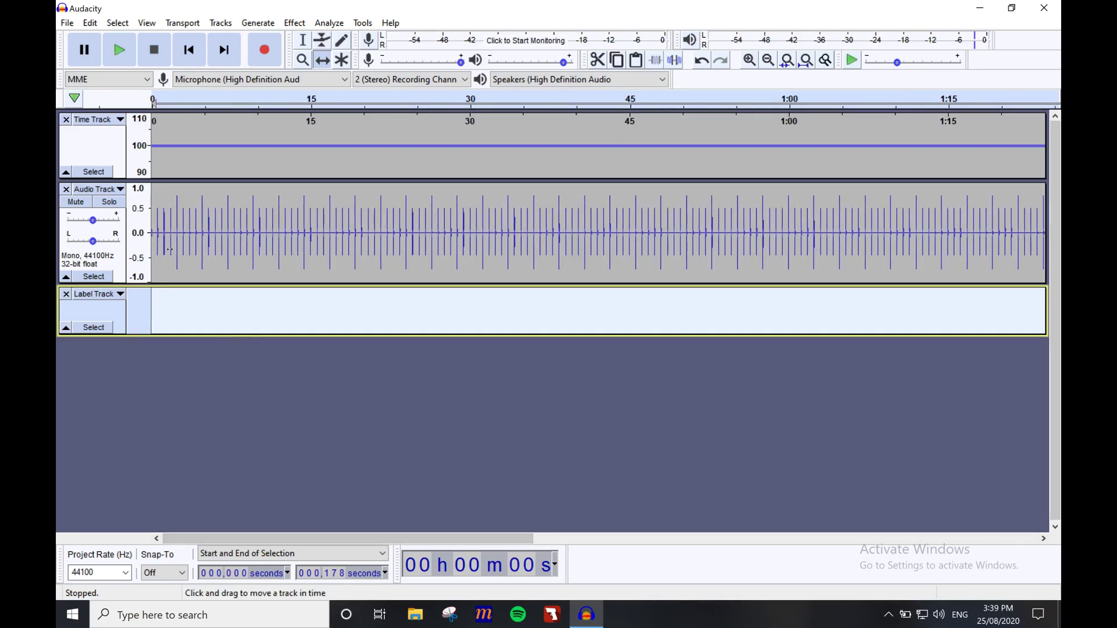
{"action": "left_click", "coordinate": [303, 41]}
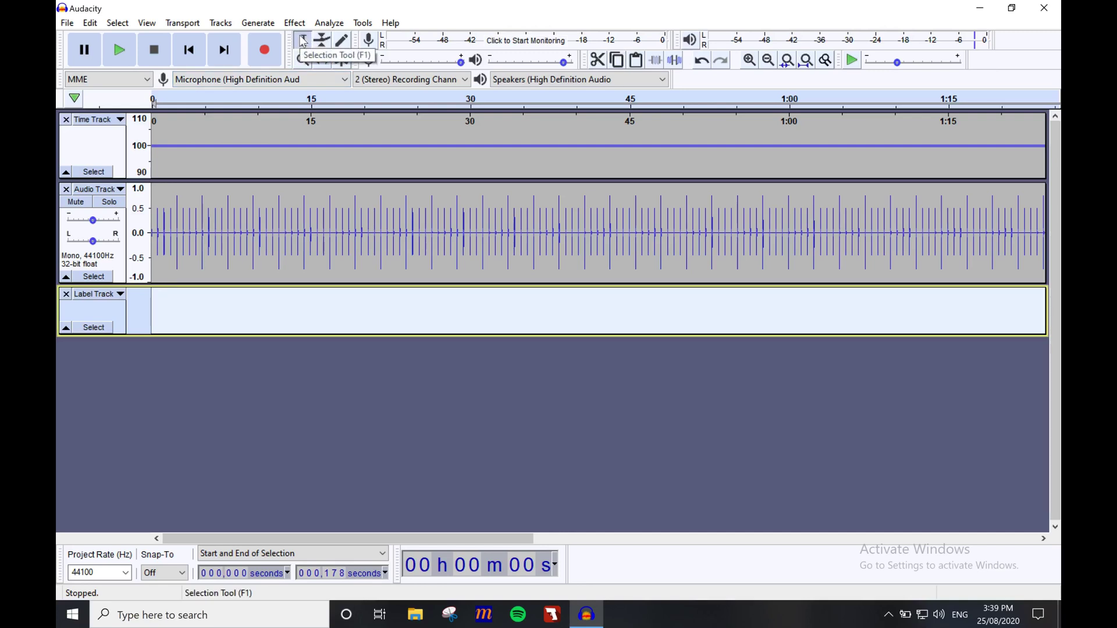
{"action": "left_click", "coordinate": [204, 306]}
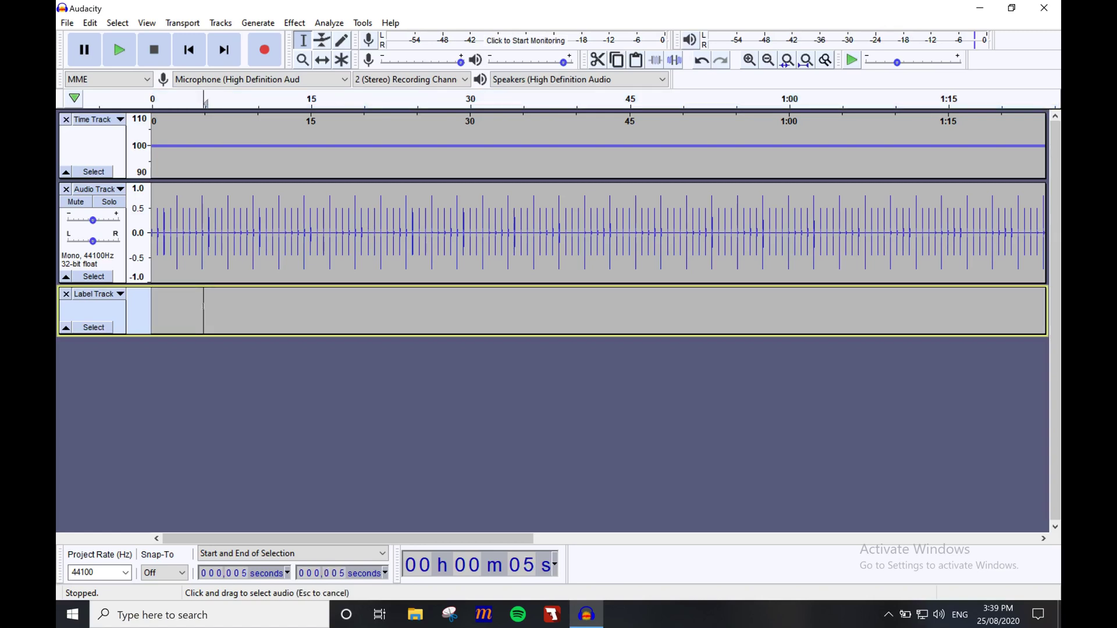
{"action": "left_click_drag", "start_coordinate": [195, 306], "coordinate": [99, 315]}
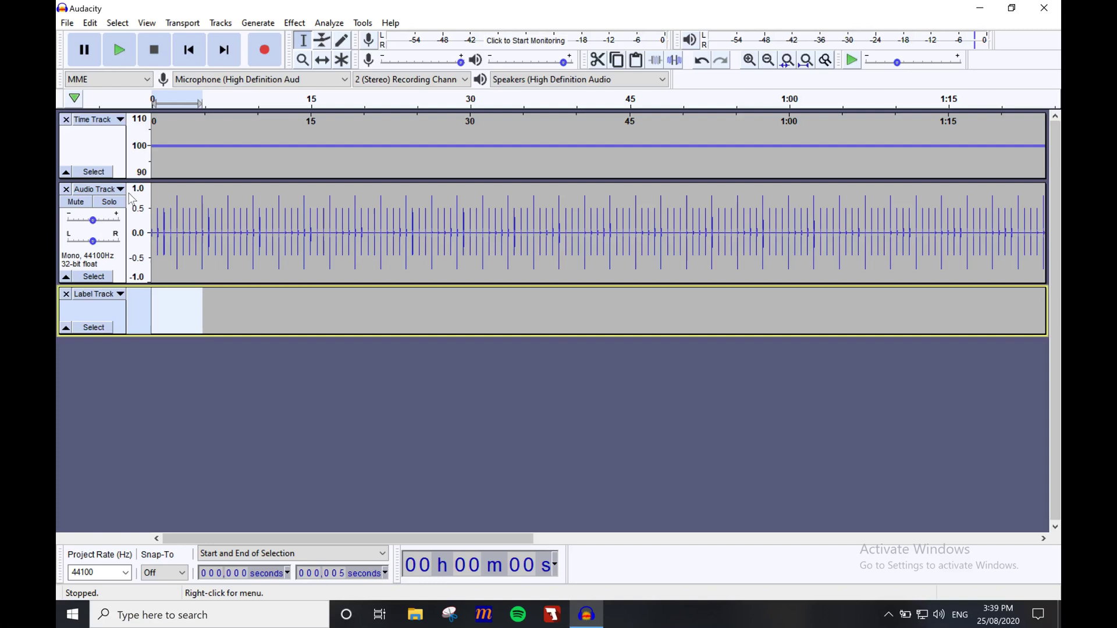
{"action": "left_click", "coordinate": [90, 23]}
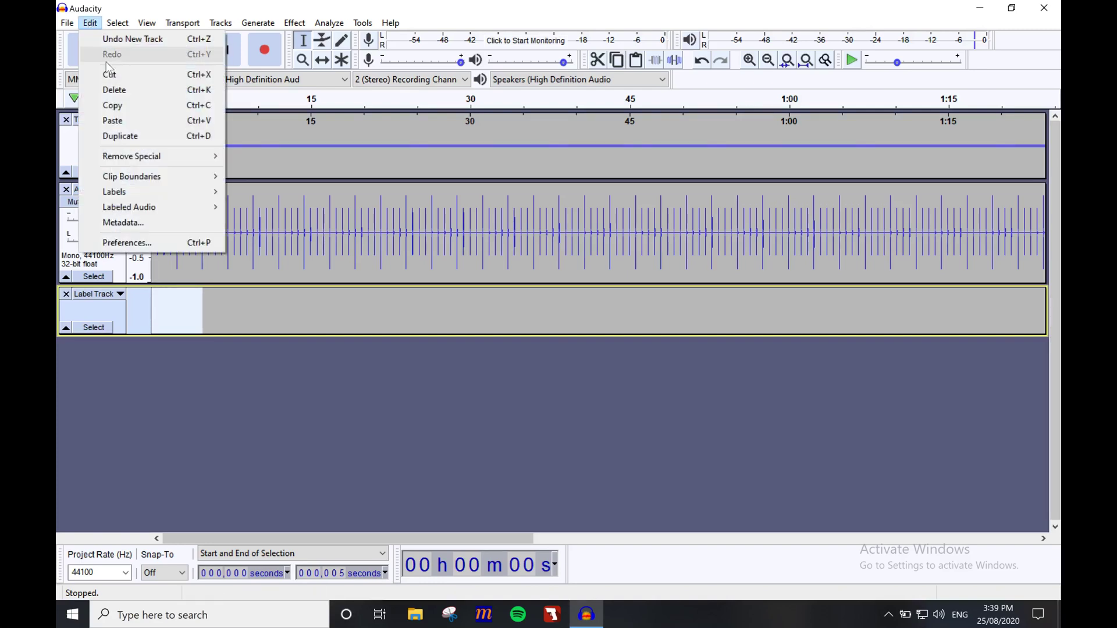
{"action": "mouse_move", "coordinate": [174, 192]}
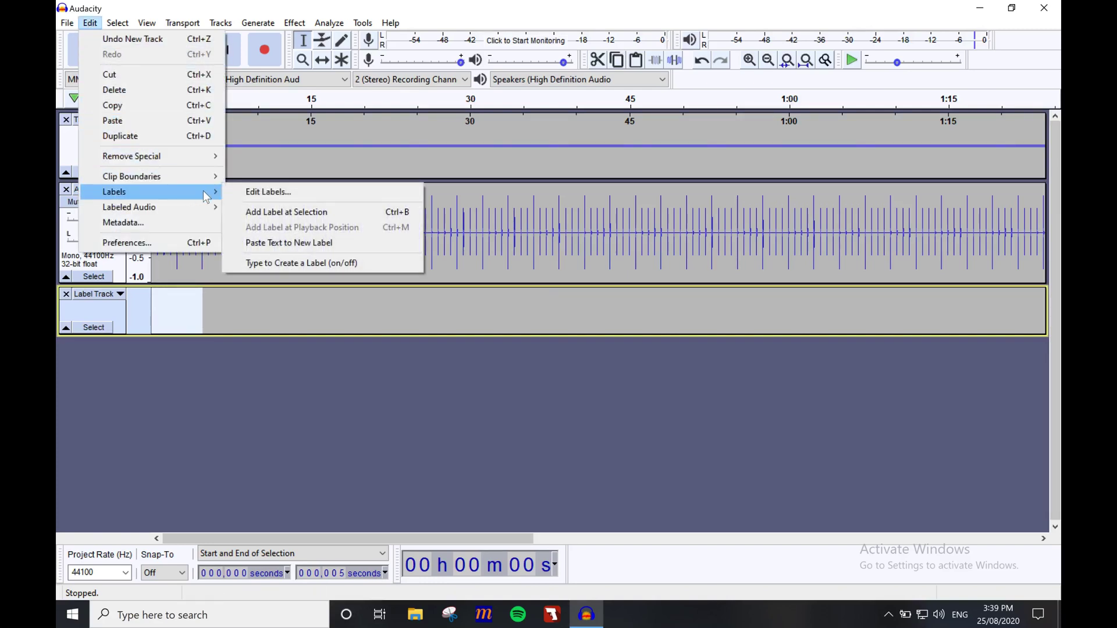
{"action": "left_click", "coordinate": [289, 212]}
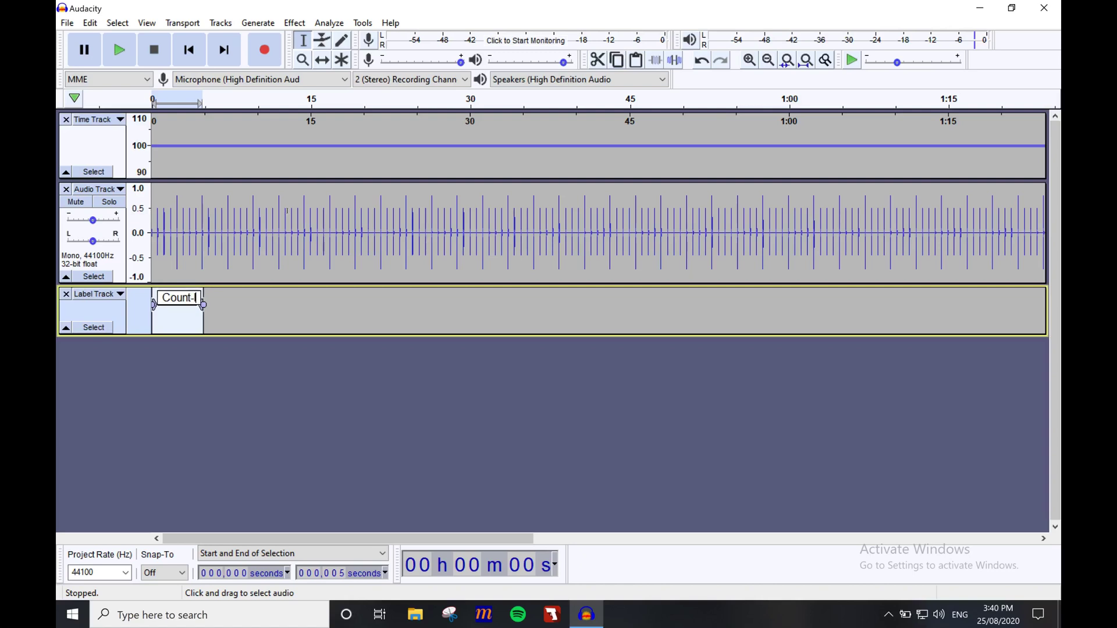
{"action": "key", "text": "Return"}
Add an Intro label over the next selected range.
{"action": "left_click_drag", "start_coordinate": [204, 326], "coordinate": [355, 339]}
{"action": "key", "text": "ctrl+b"}
{"action": "type", "text": "Intro"}
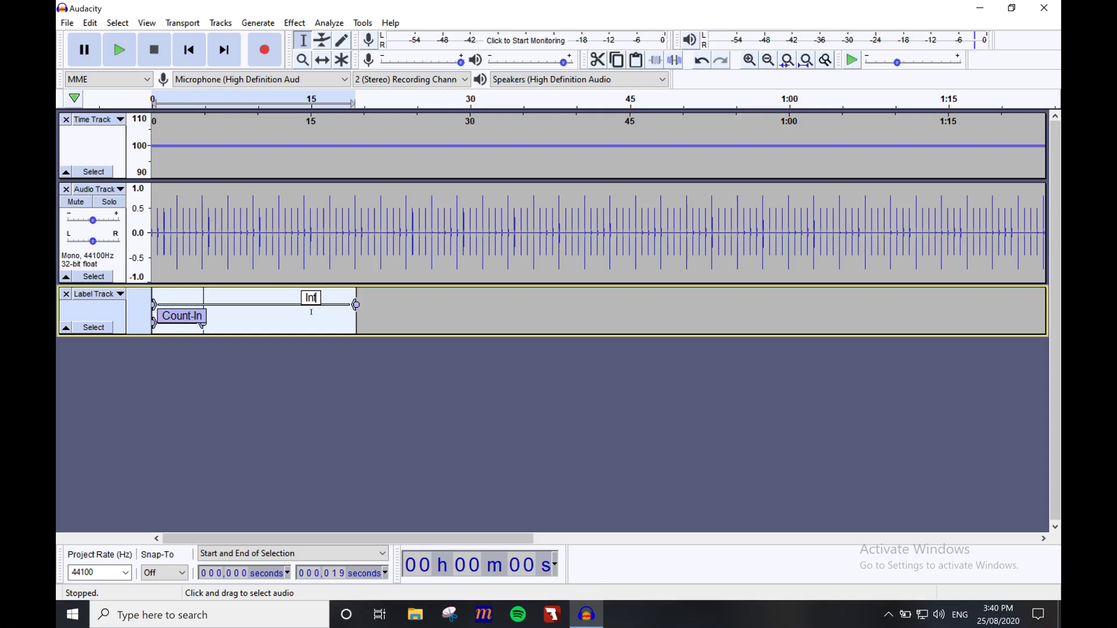
{"action": "key", "text": "Return"}
Add a Fig 7 label spanning 19 s to 65 s.
{"action": "left_click_drag", "start_coordinate": [348, 327], "coordinate": [818, 314]}
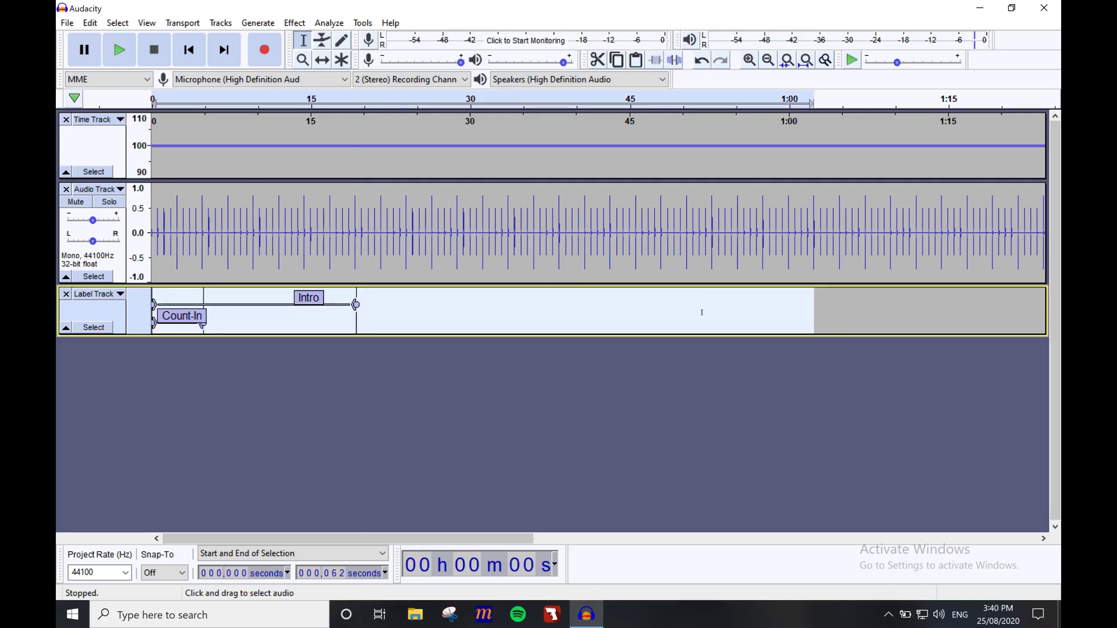
{"action": "left_click", "coordinate": [673, 311]}
{"action": "left_click_drag", "start_coordinate": [356, 311], "coordinate": [840, 311]}
{"action": "key", "text": "ctrl+b"}
{"action": "type", "text": "Fig"}
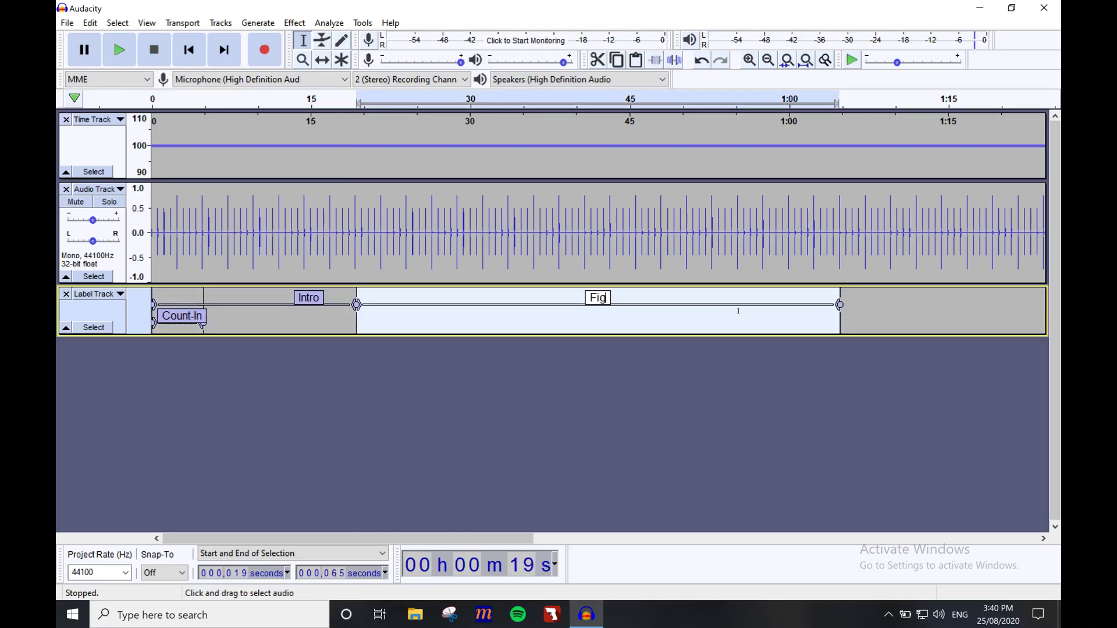
{"action": "type", "text": " 7"}
{"action": "key", "text": "Return"}
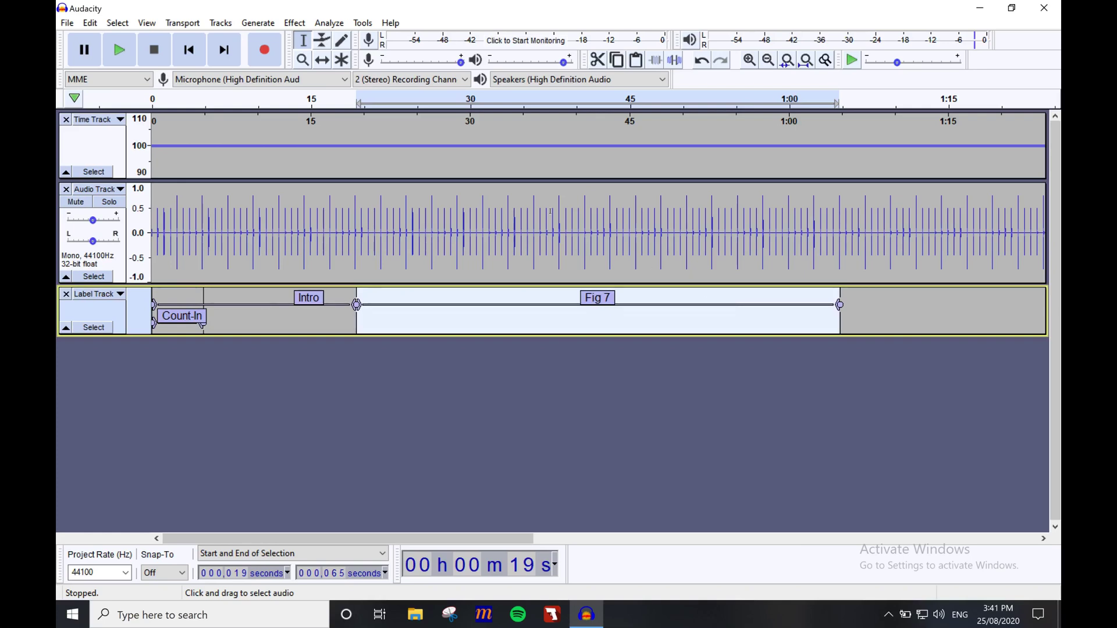
Add a new stereo track to the project.
{"action": "left_click", "coordinate": [220, 23]}
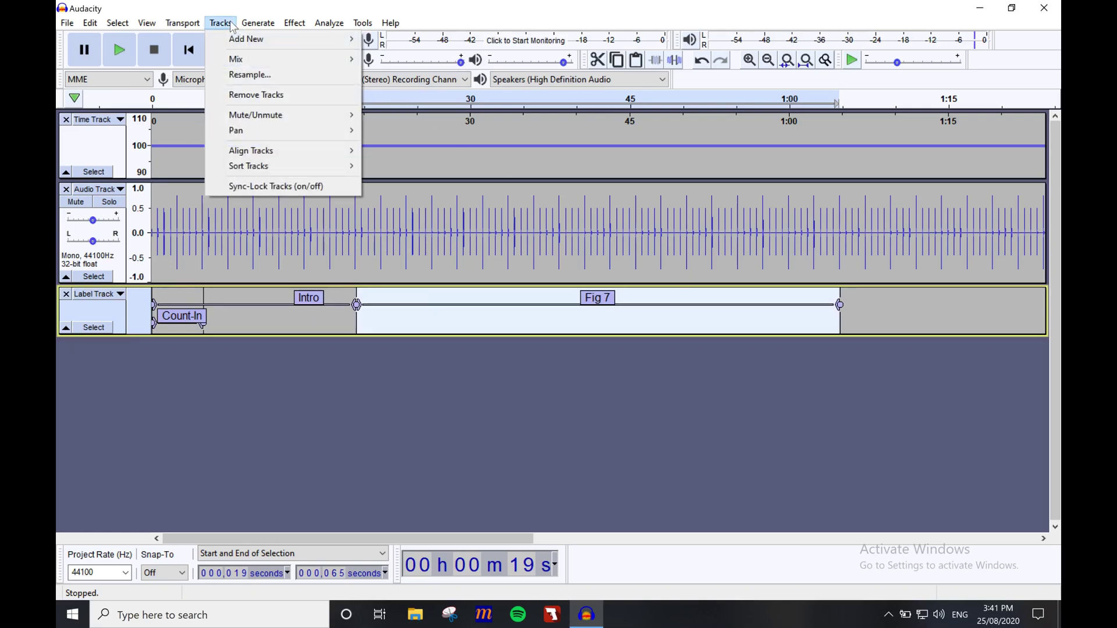
{"action": "mouse_move", "coordinate": [245, 39]}
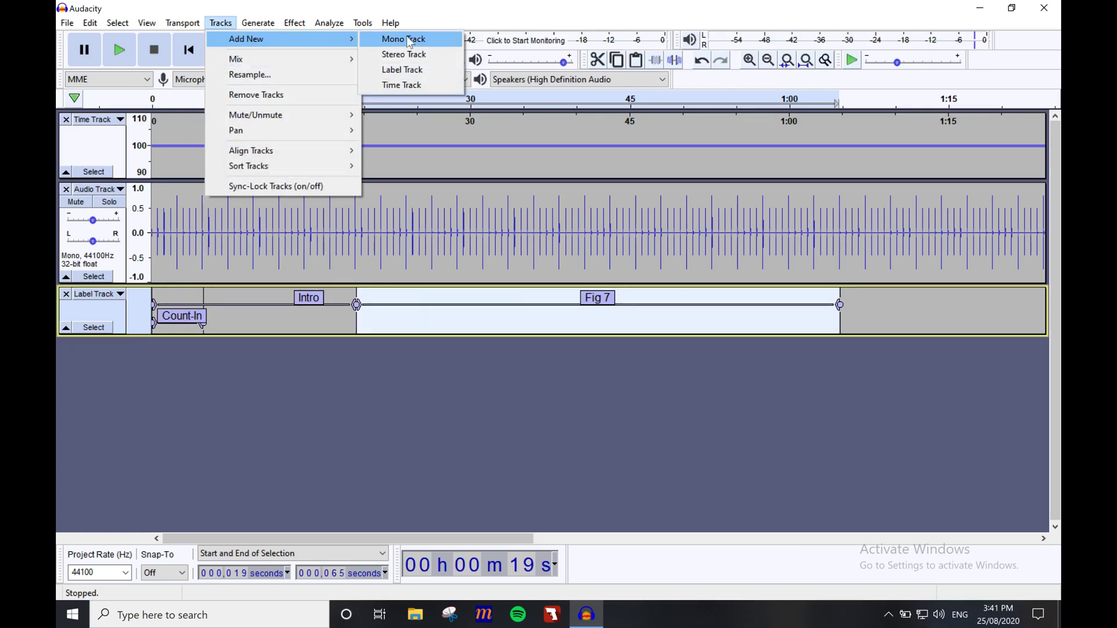
{"action": "left_click", "coordinate": [413, 55]}
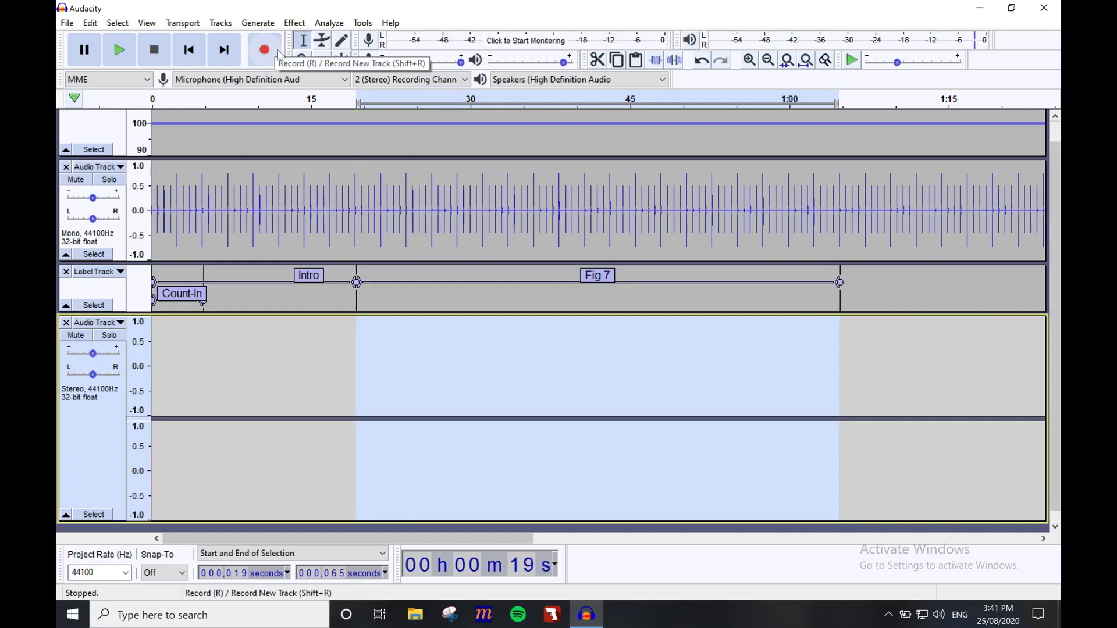
Record the spoken count-in, discarding the first take and keeping the second.
{"action": "left_click", "coordinate": [260, 51]}
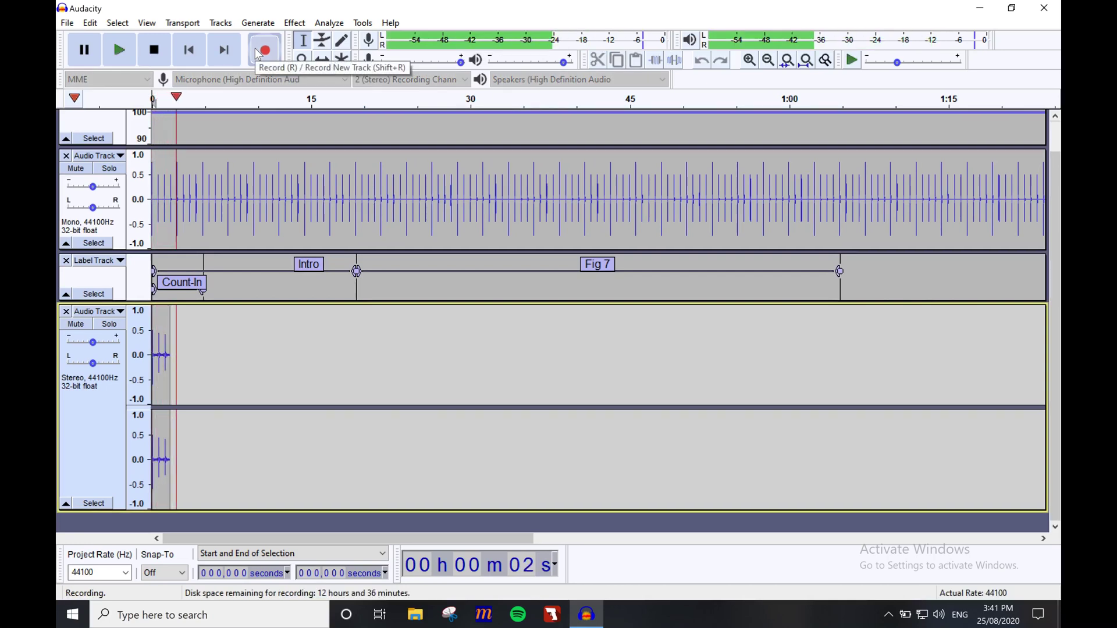
{"action": "key", "text": "space"}
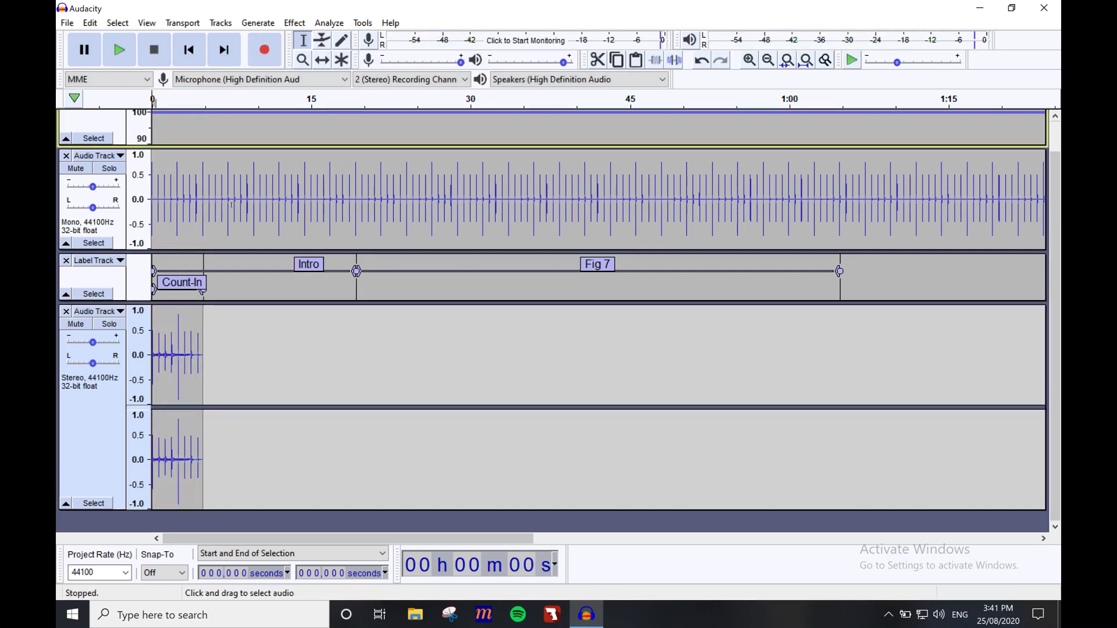
{"action": "key", "text": "ctrl+z"}
{"action": "left_click", "coordinate": [263, 53]}
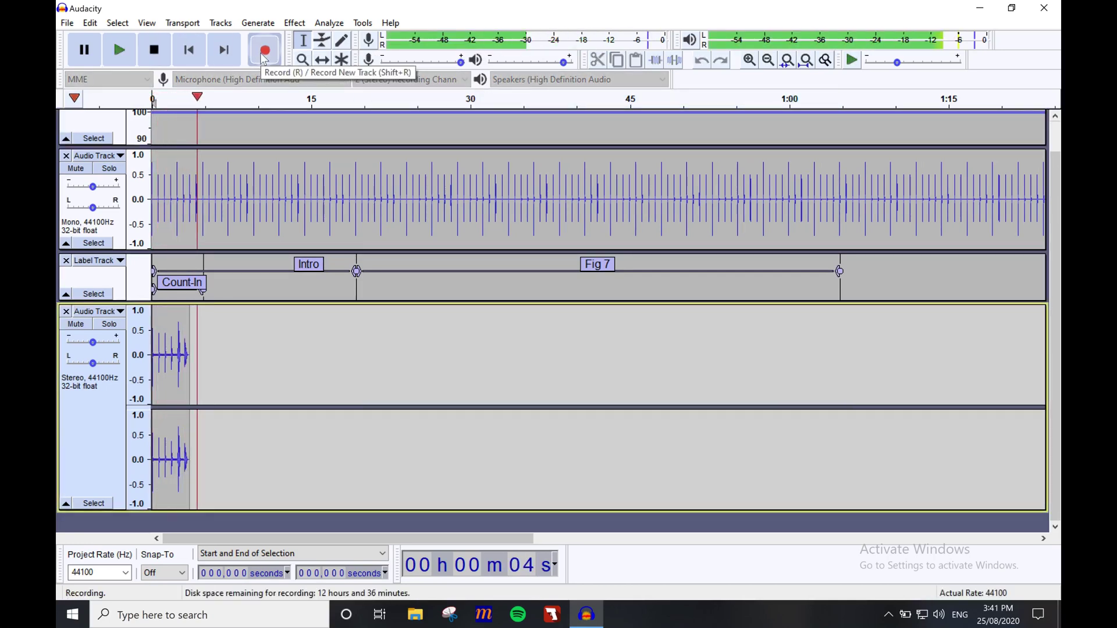
{"action": "key", "text": "space"}
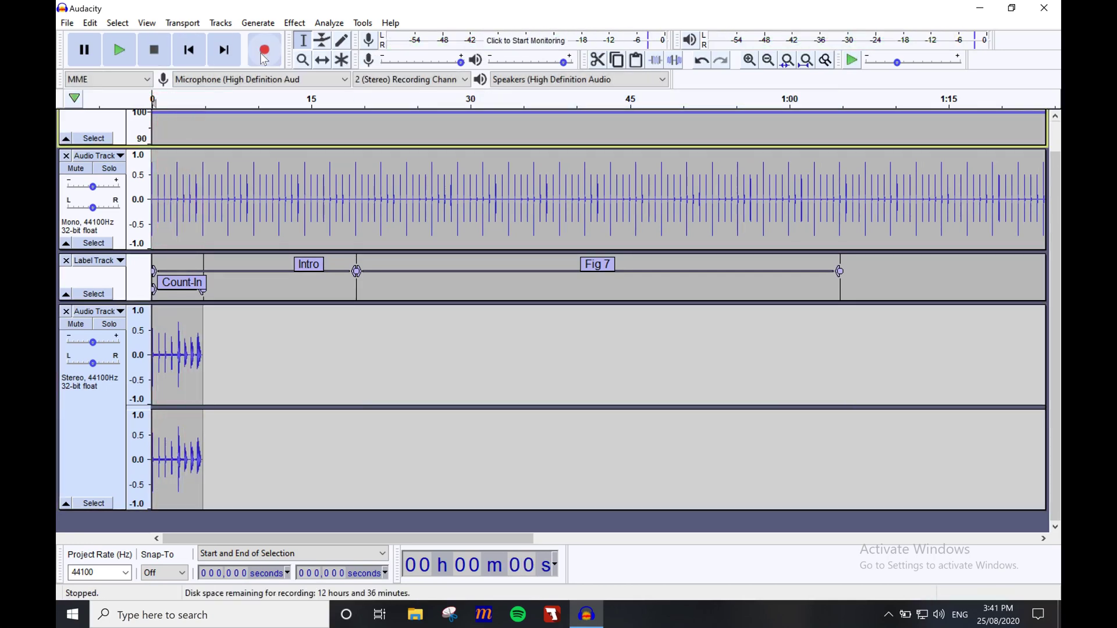
Shift the recorded count to start near 2 s and end Count-In at Intro's start.
{"action": "left_click", "coordinate": [750, 60]}
{"action": "left_click", "coordinate": [750, 61]}
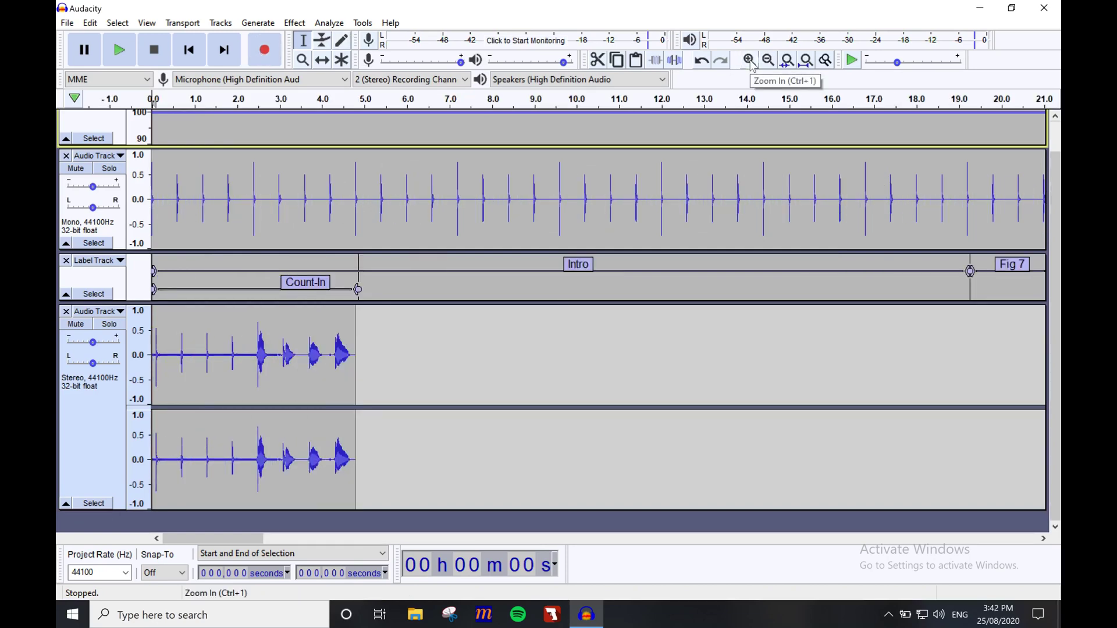
{"action": "left_click", "coordinate": [750, 61]}
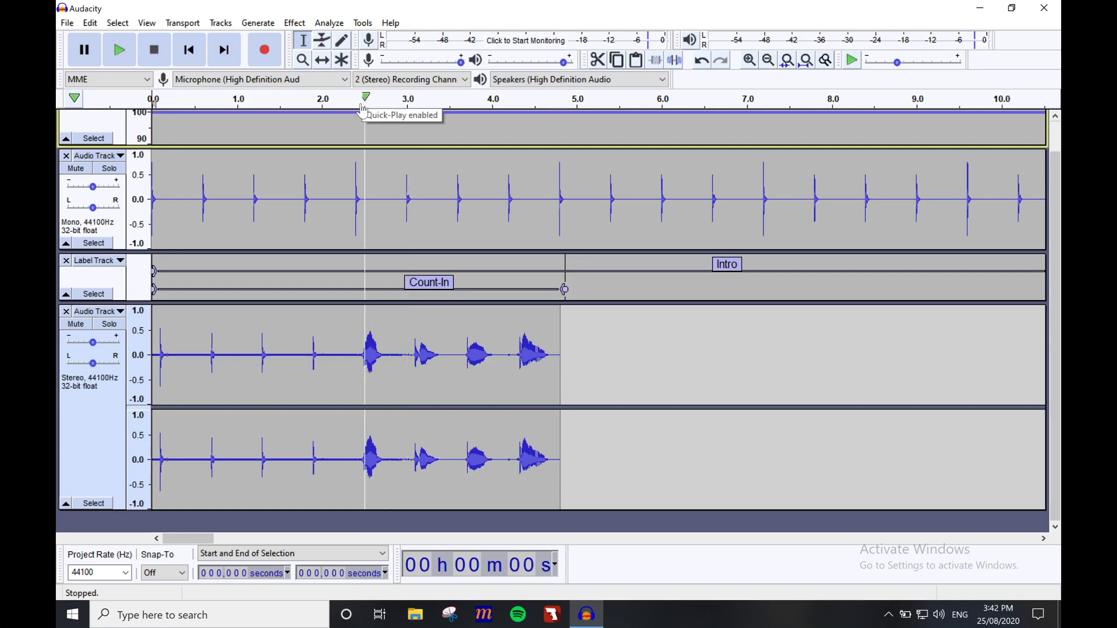
{"action": "left_click", "coordinate": [325, 60]}
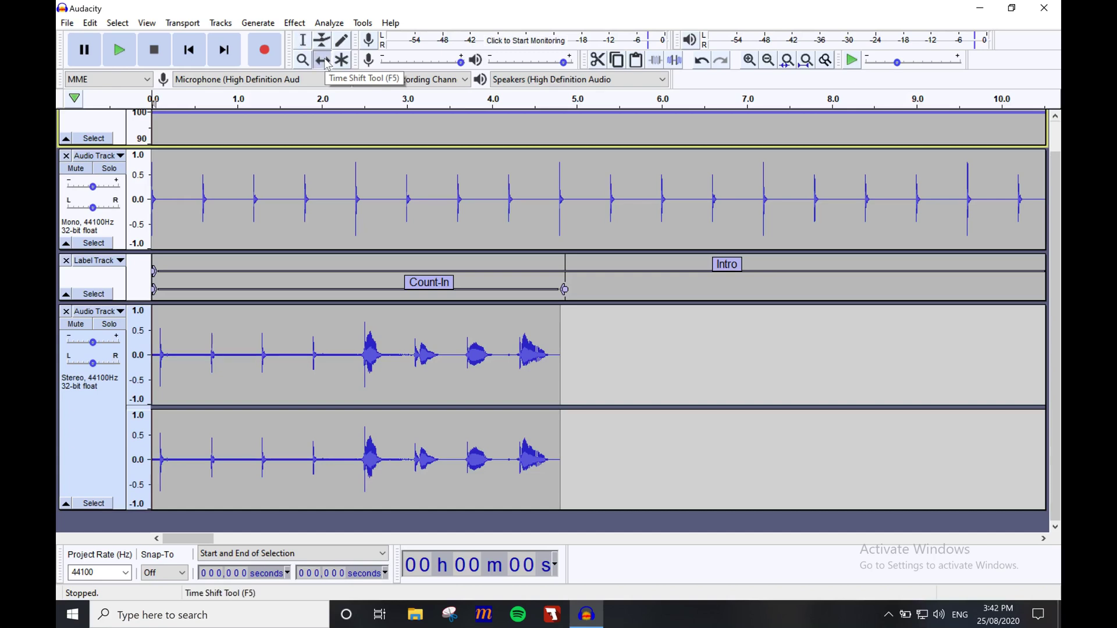
{"action": "left_click_drag", "start_coordinate": [429, 355], "coordinate": [417, 355]}
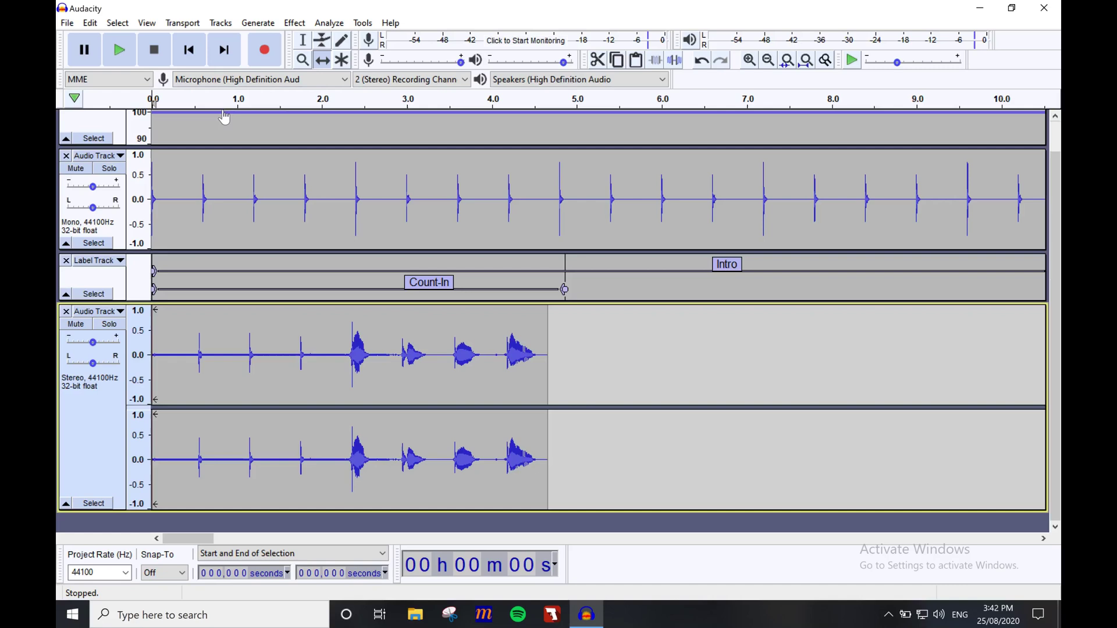
{"action": "key", "text": "F1"}
{"action": "key", "text": "F5"}
{"action": "left_click_drag", "start_coordinate": [155, 349], "coordinate": [331, 342]}
{"action": "key", "text": "space"}
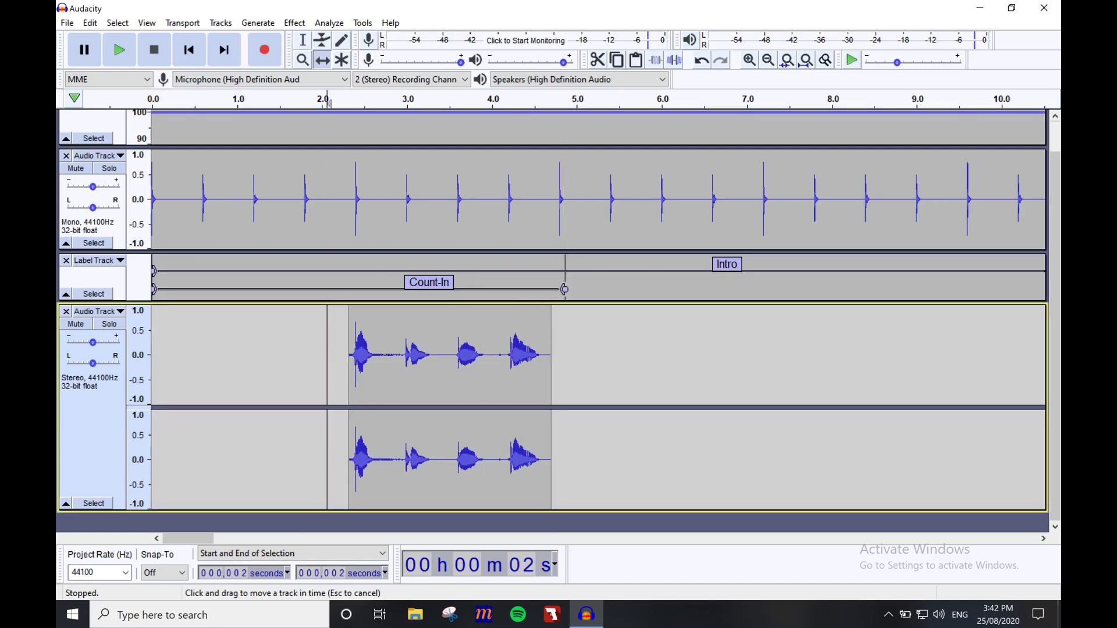
{"action": "key", "text": "space"}
{"action": "mouse_move", "coordinate": [564, 289]}
{"action": "left_mouse_down"}
{"action": "mouse_move", "coordinate": [548, 271]}
{"action": "mouse_move", "coordinate": [565, 270]}
{"action": "left_mouse_up"}
{"action": "key", "text": "ctrl+3"}
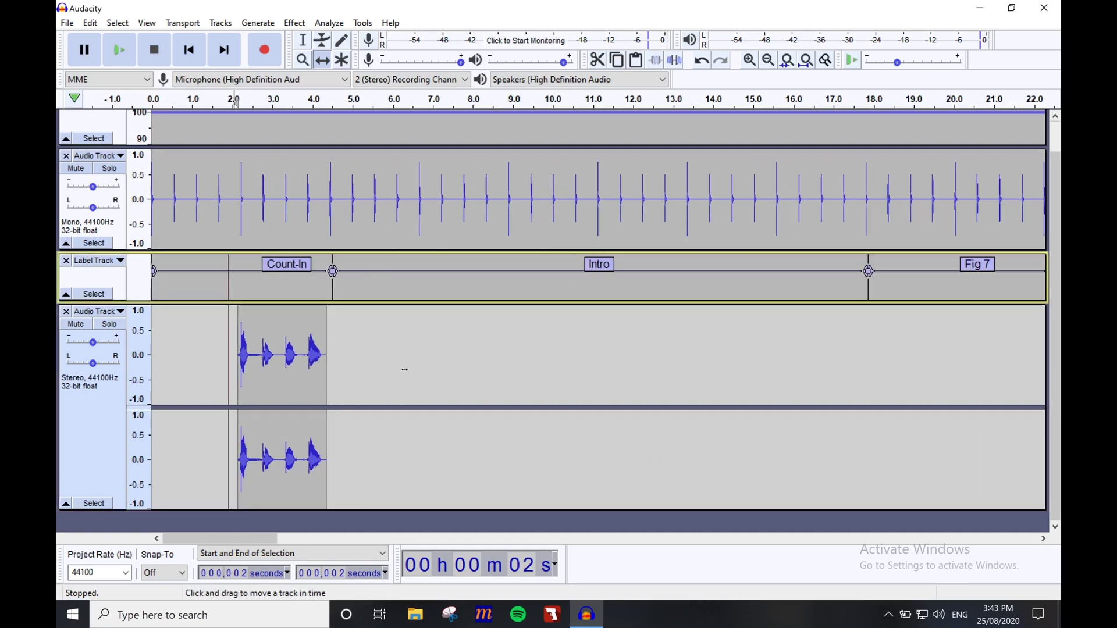
{"action": "key", "text": "ctrl+3"}
{"action": "key", "text": "Home"}
{"action": "key", "text": "space"}
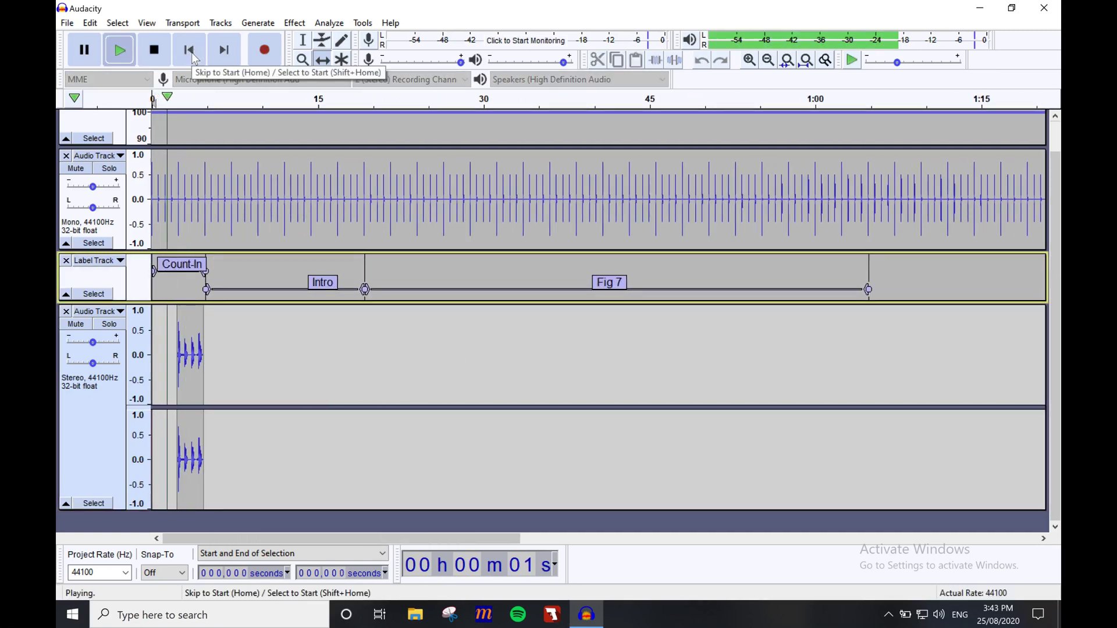
{"action": "key", "text": "space"}
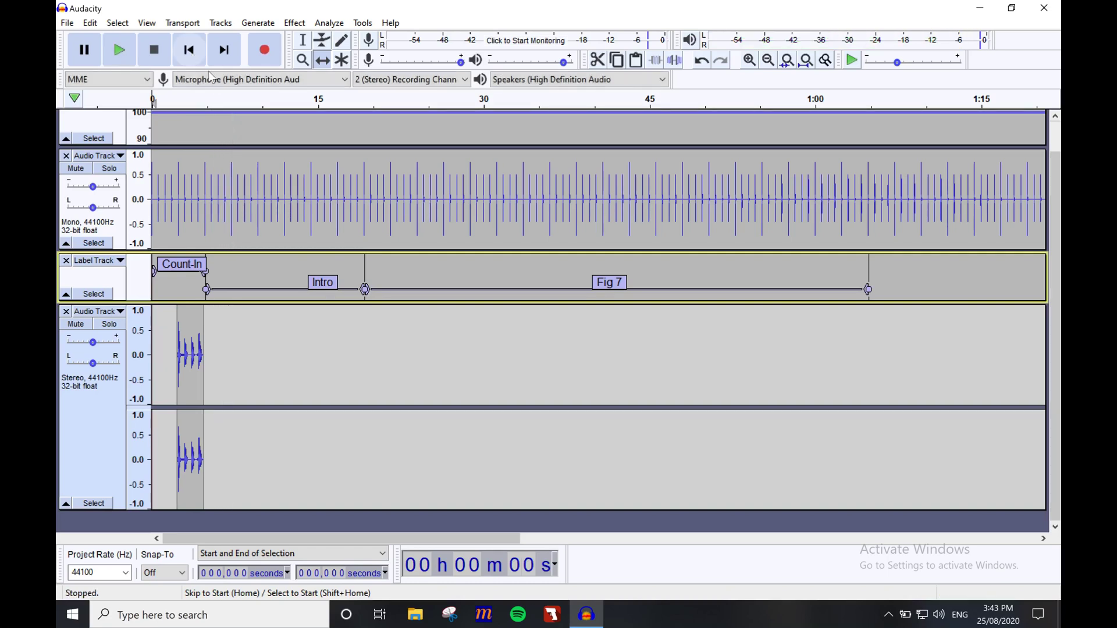
{"action": "key", "text": "space"}
{"action": "left_click", "coordinate": [195, 58]}
{"action": "key", "text": "space"}
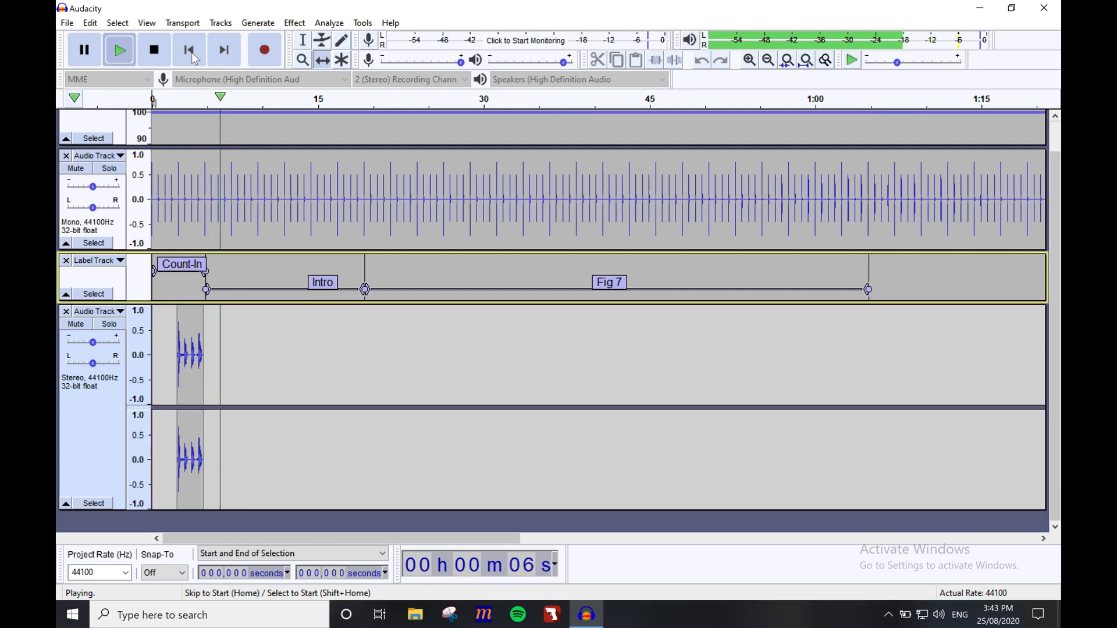
{"action": "left_click", "coordinate": [194, 53]}
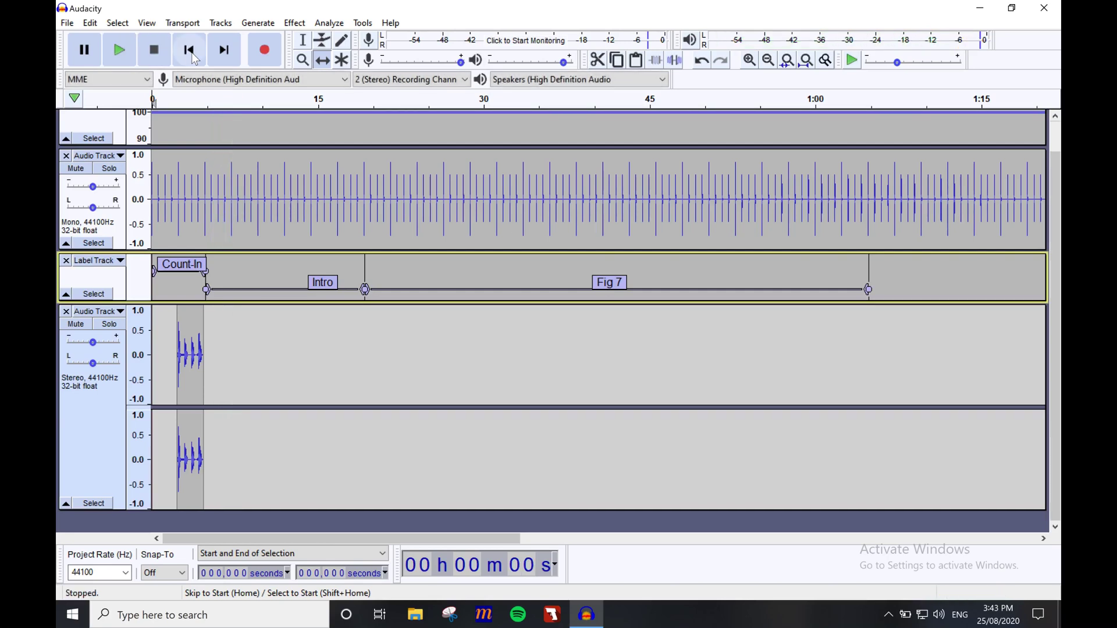
{"action": "scroll", "coordinate": [442, 175], "scroll_direction": "up", "scroll_amount": 1}
Add time-track points near 30 s, pull the tempo down, then raise it afterward.
{"action": "left_click", "coordinate": [442, 146]}
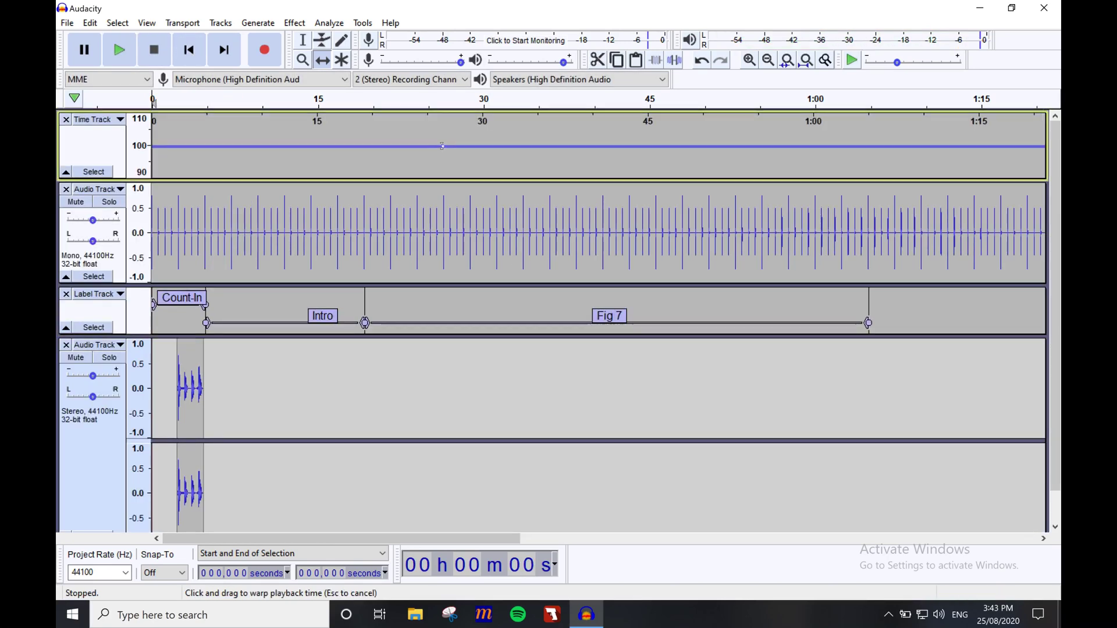
{"action": "left_click", "coordinate": [494, 148]}
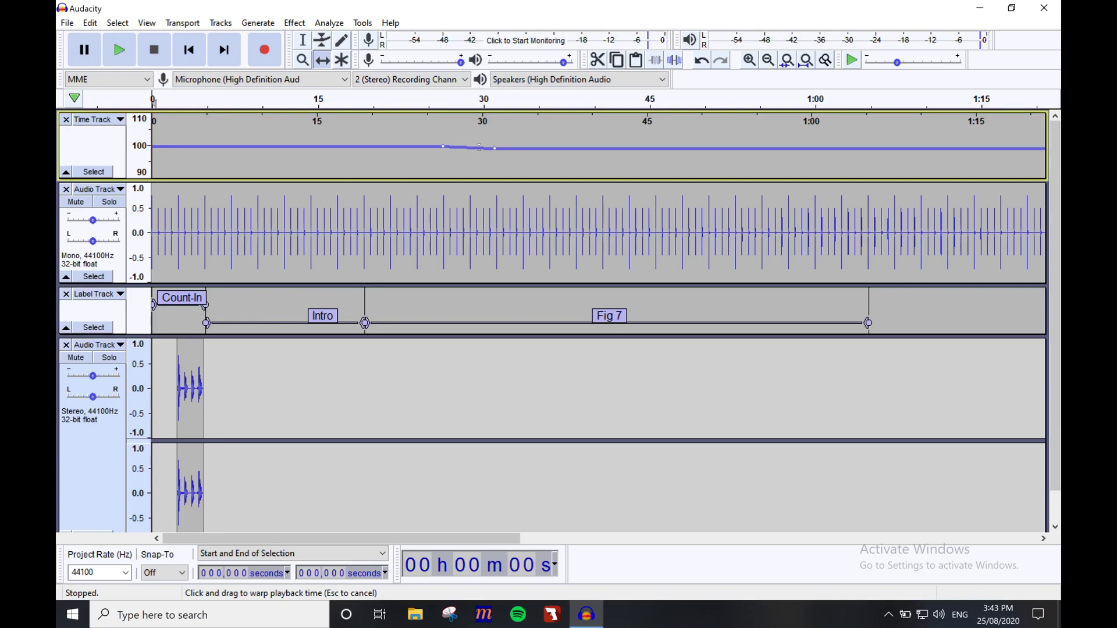
{"action": "mouse_move", "coordinate": [475, 149]}
{"action": "left_mouse_down"}
{"action": "mouse_move", "coordinate": [475, 166]}
{"action": "mouse_move", "coordinate": [504, 160]}
{"action": "mouse_move", "coordinate": [476, 158]}
{"action": "left_mouse_up"}
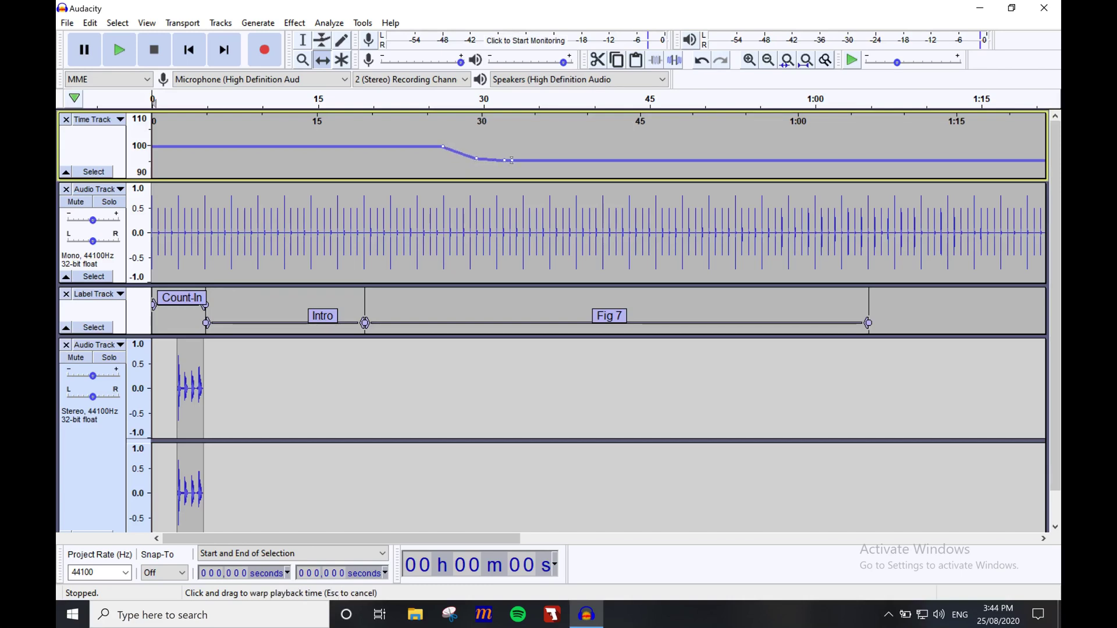
{"action": "left_click_drag", "start_coordinate": [512, 160], "coordinate": [502, 142]}
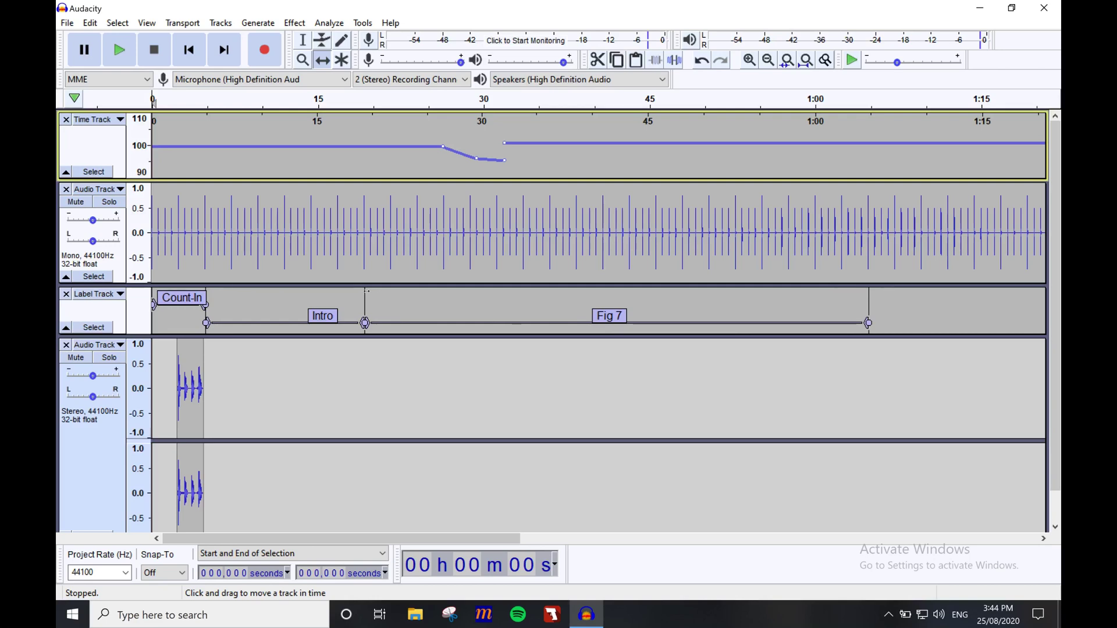
Export the project as the MP3 'March Of The Diggers - Click-Track', accepting the mixdown and metadata prompts.
{"action": "left_click", "coordinate": [68, 23]}
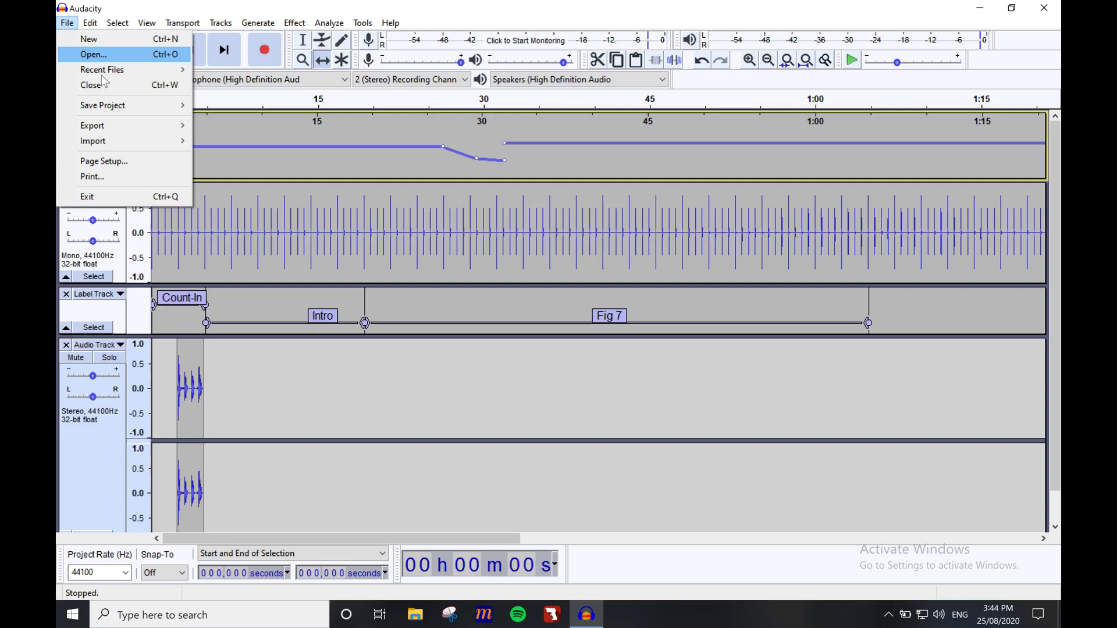
{"action": "mouse_move", "coordinate": [167, 129]}
{"action": "left_click", "coordinate": [212, 127]}
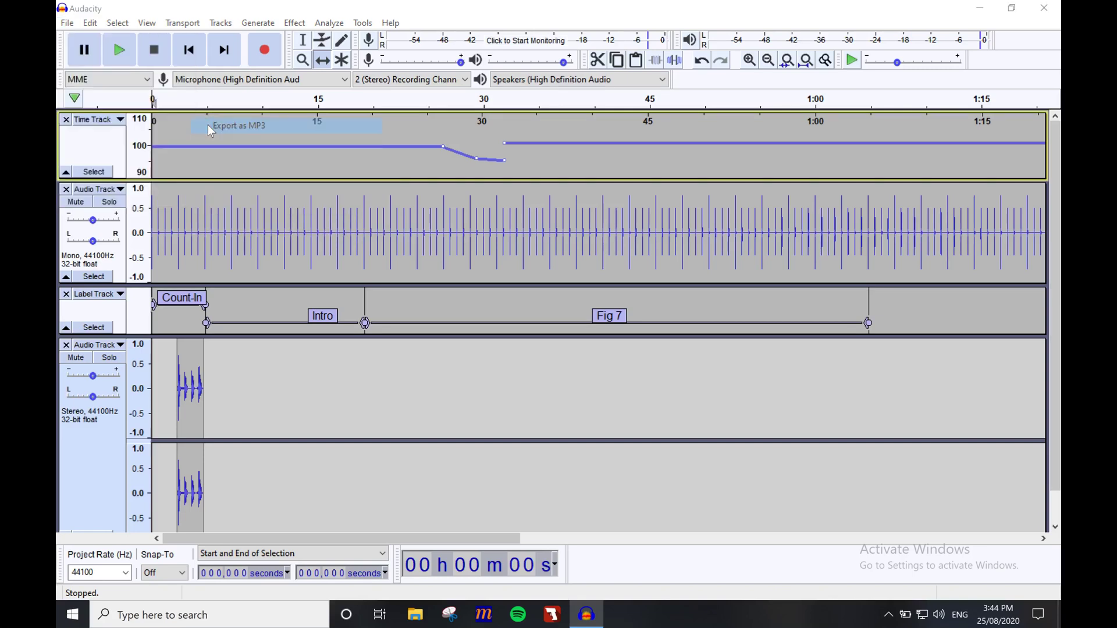
{"action": "type", "text": "March Of The Diggers - Click-Track"}
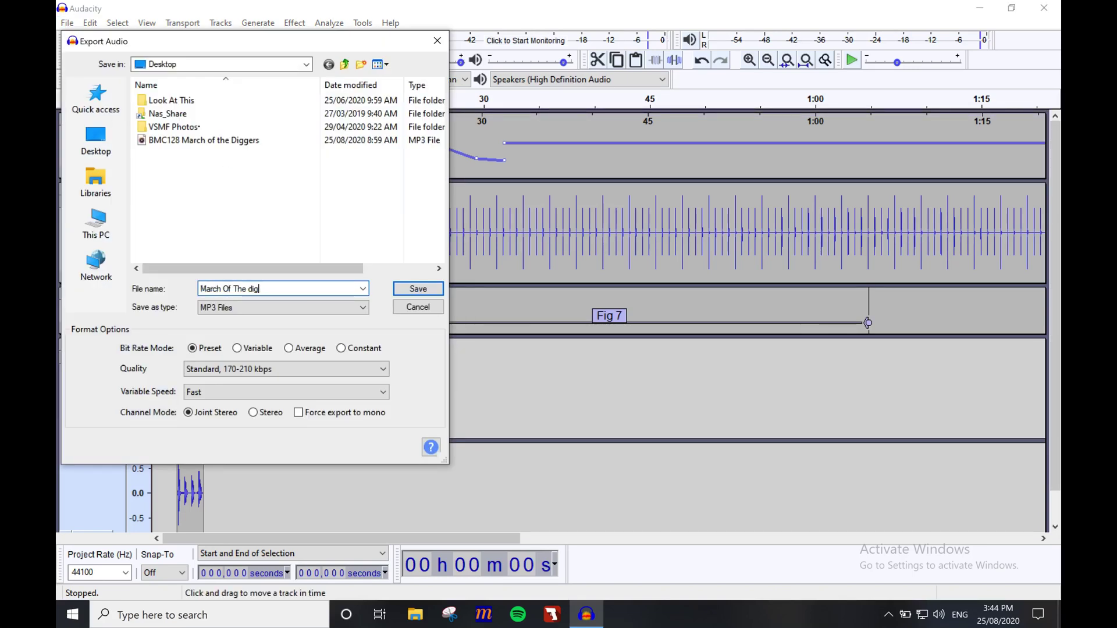
{"action": "left_click", "coordinate": [418, 288]}
{"action": "left_click", "coordinate": [589, 333]}
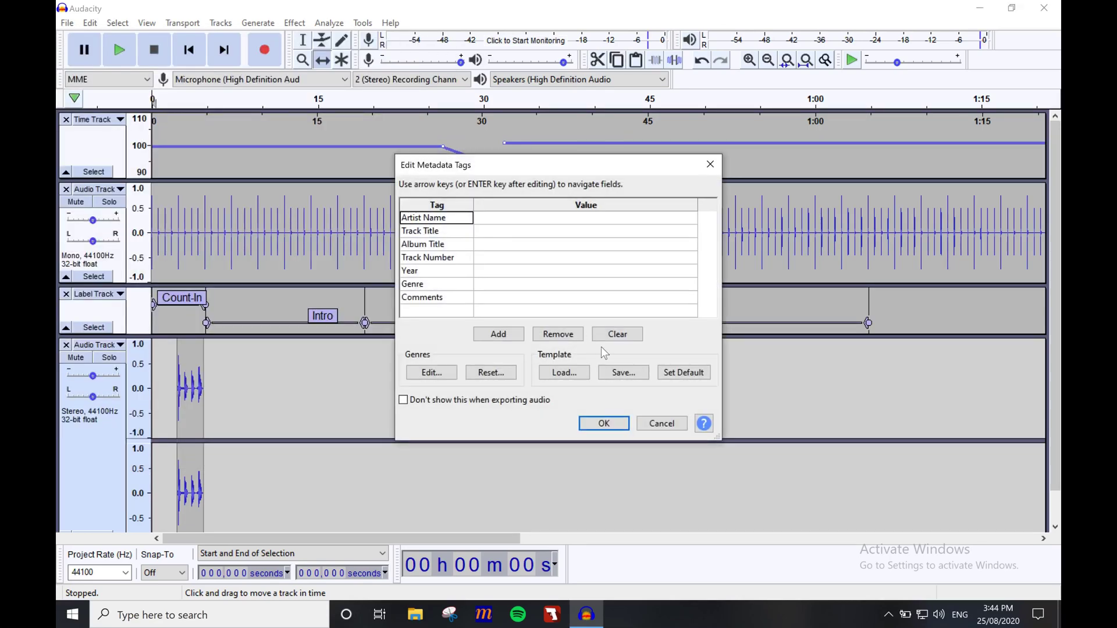
{"action": "left_click", "coordinate": [624, 425]}
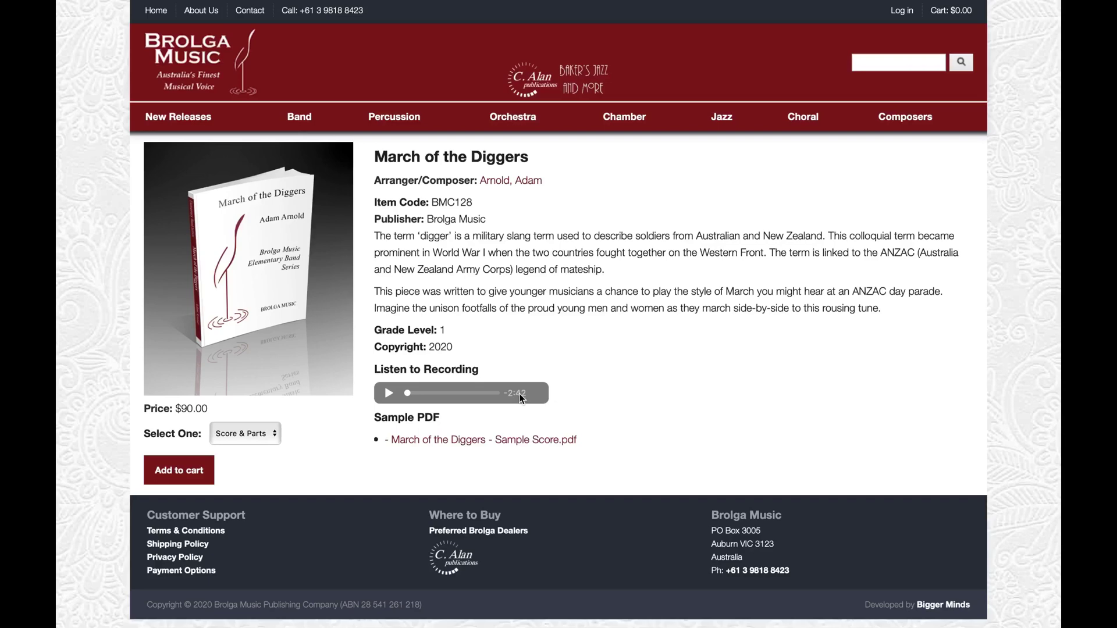
Save the March of the Diggers recording with Download Audio, then download The Avengers sample audio.
{"action": "right_click", "coordinate": [520, 394]}
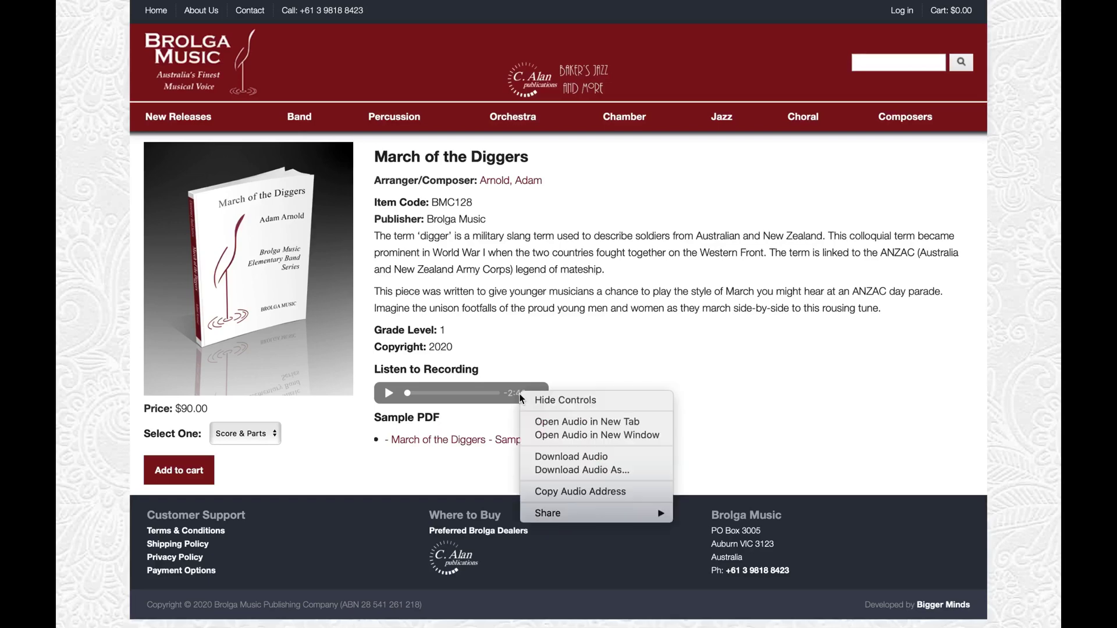
{"action": "left_click", "coordinate": [589, 460]}
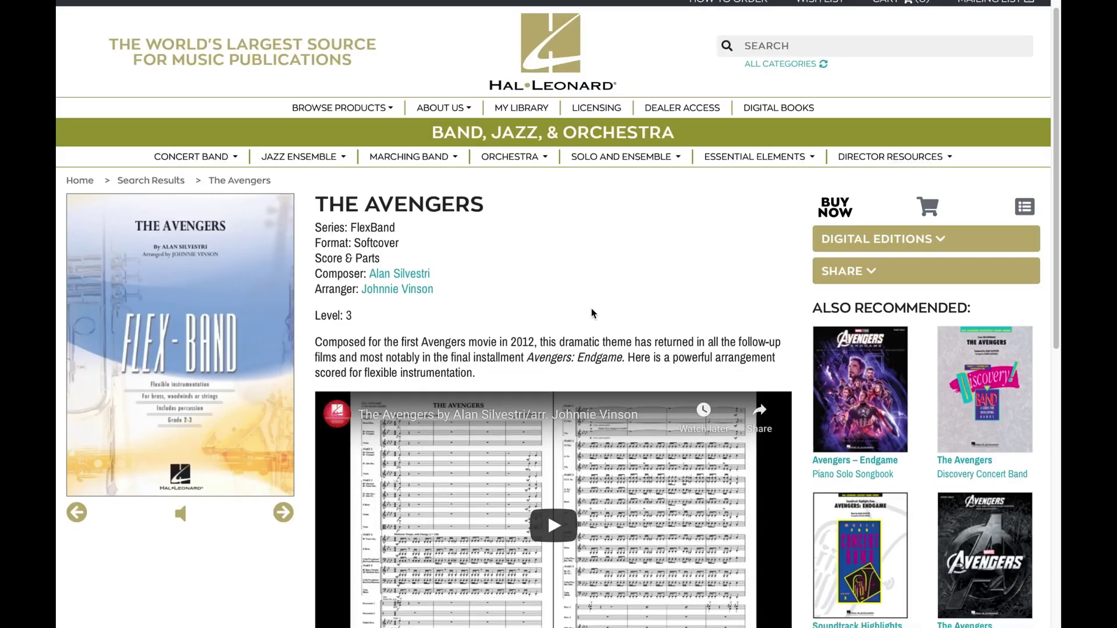
{"action": "scroll", "coordinate": [360, 429], "scroll_direction": "down", "scroll_amount": 5}
{"action": "left_click", "coordinate": [360, 429]}
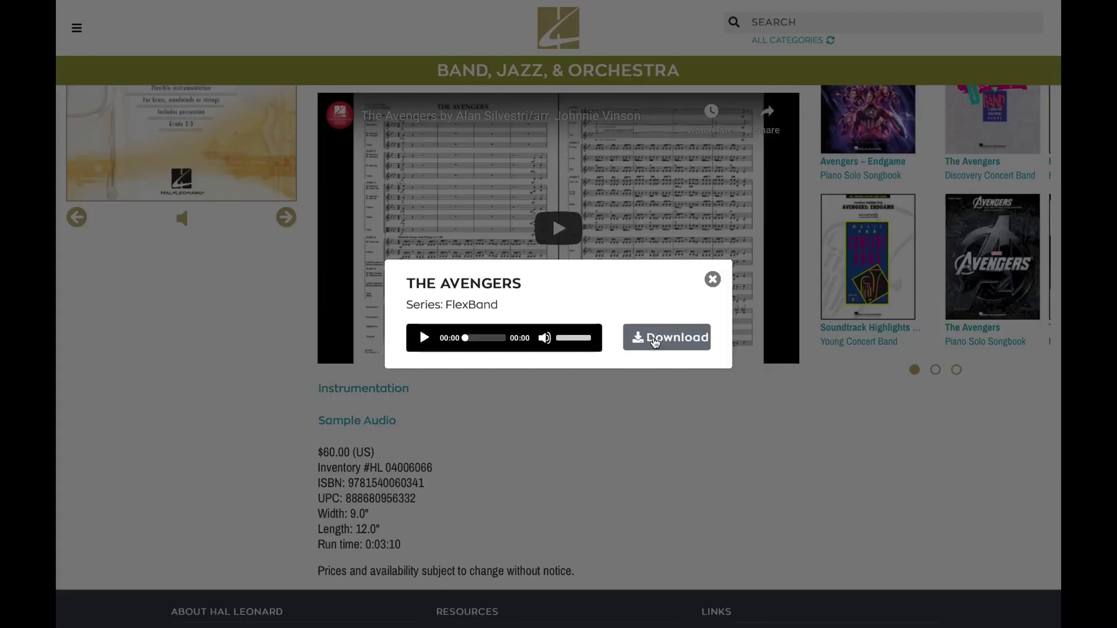
{"action": "left_click", "coordinate": [653, 341]}
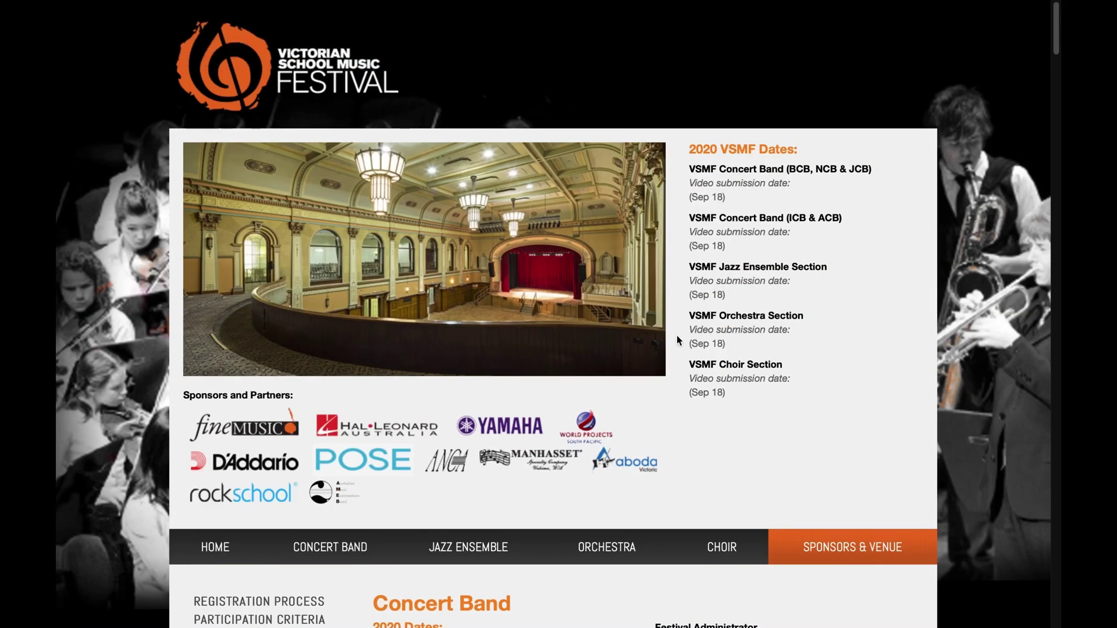
Download the linked 'Down To The River' recording from the Novice repertoire list.
{"action": "scroll", "coordinate": [675, 335], "scroll_direction": "down", "scroll_amount": 2}
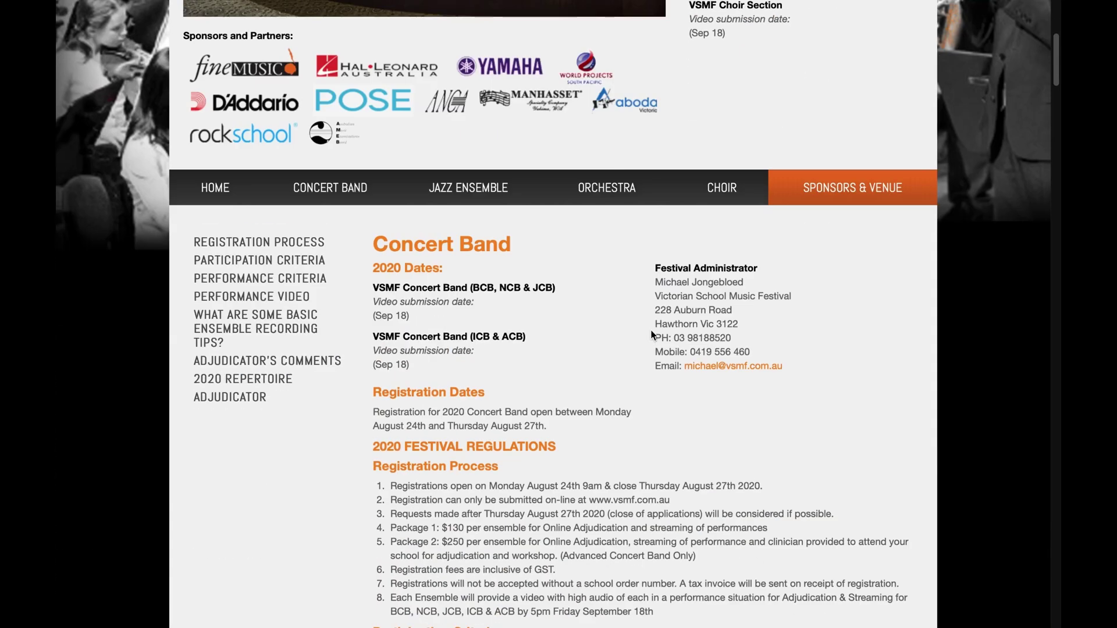
{"action": "scroll", "coordinate": [652, 335], "scroll_direction": "down", "scroll_amount": 20}
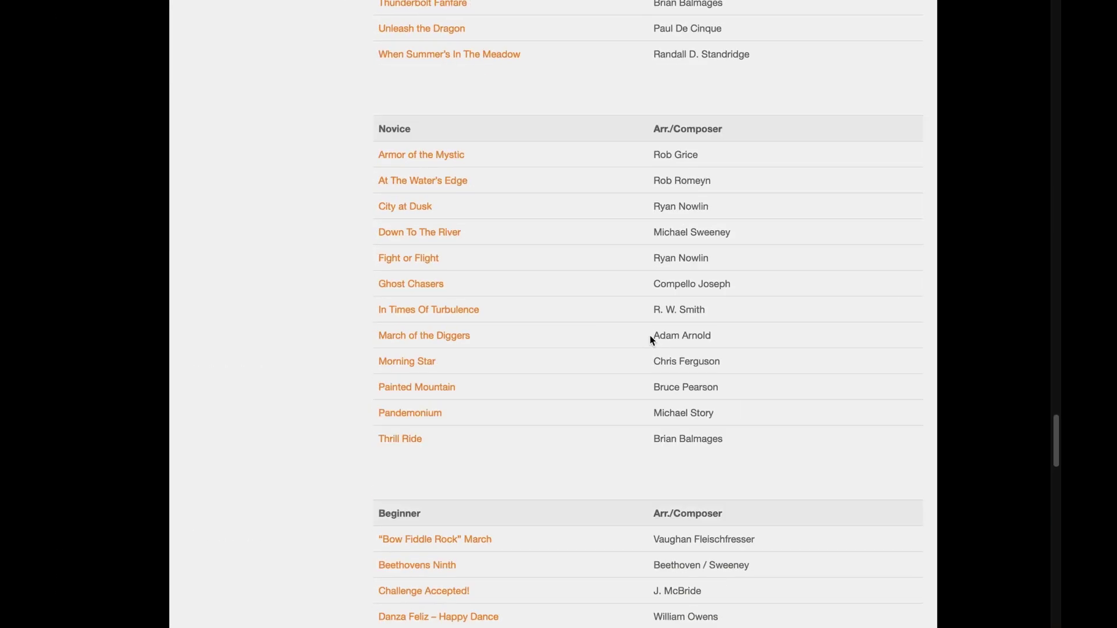
{"action": "right_click", "coordinate": [422, 236]}
{"action": "left_click", "coordinate": [516, 274]}
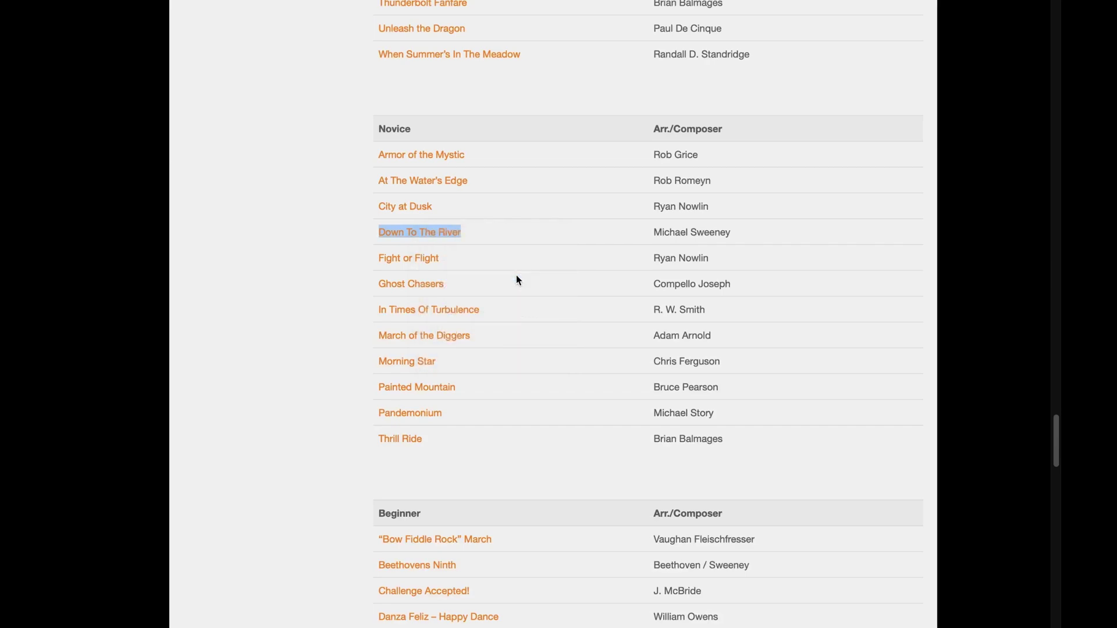
{"action": "key", "text": "ctrl+Right"}
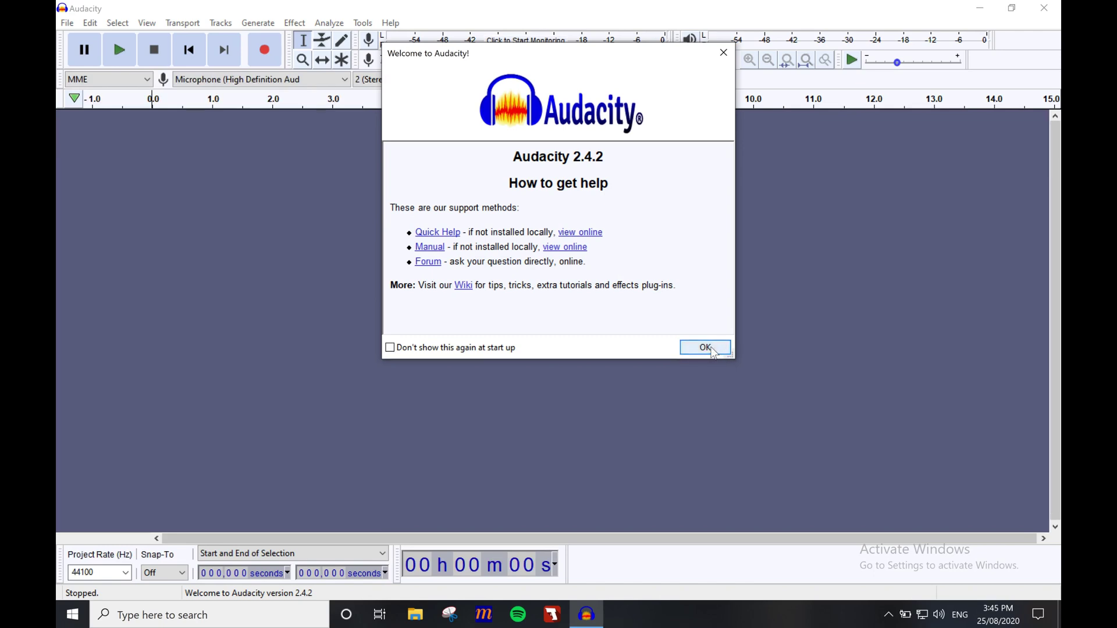
Dismiss the welcome dialog and drag the BMC128 recording into the Audacity project.
{"action": "left_click", "coordinate": [706, 348]}
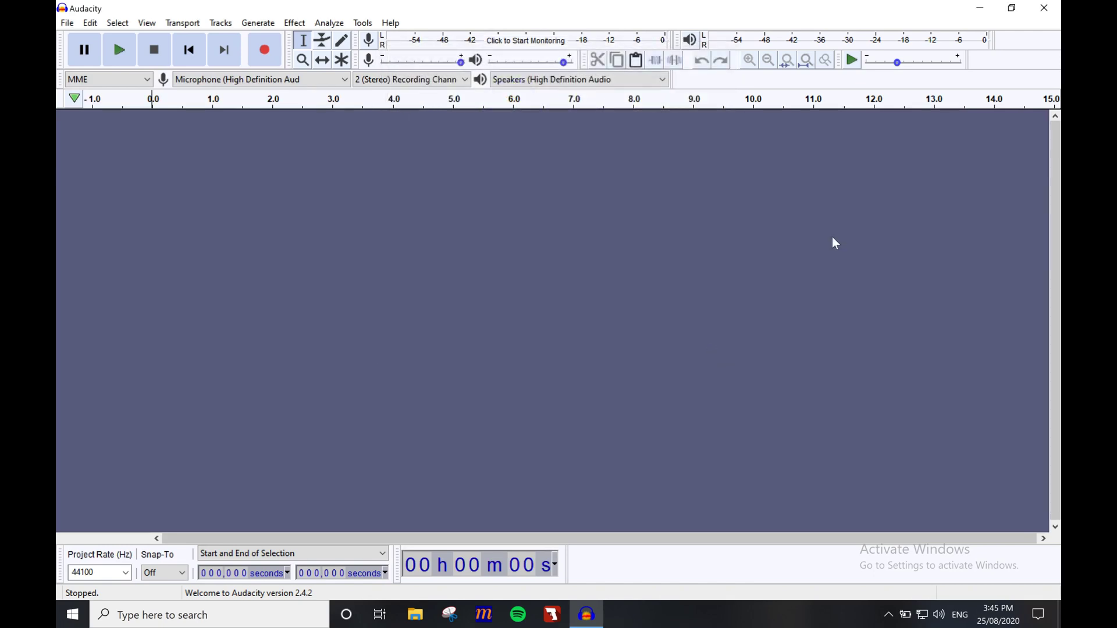
{"action": "left_click", "coordinate": [1012, 8]}
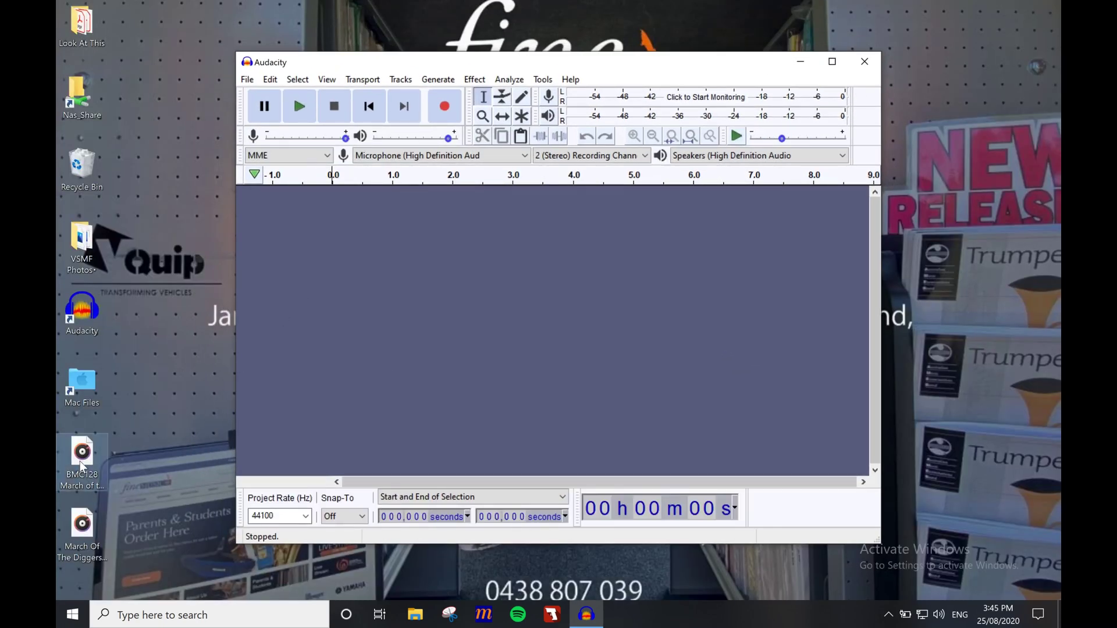
{"action": "left_click_drag", "start_coordinate": [79, 461], "coordinate": [389, 282]}
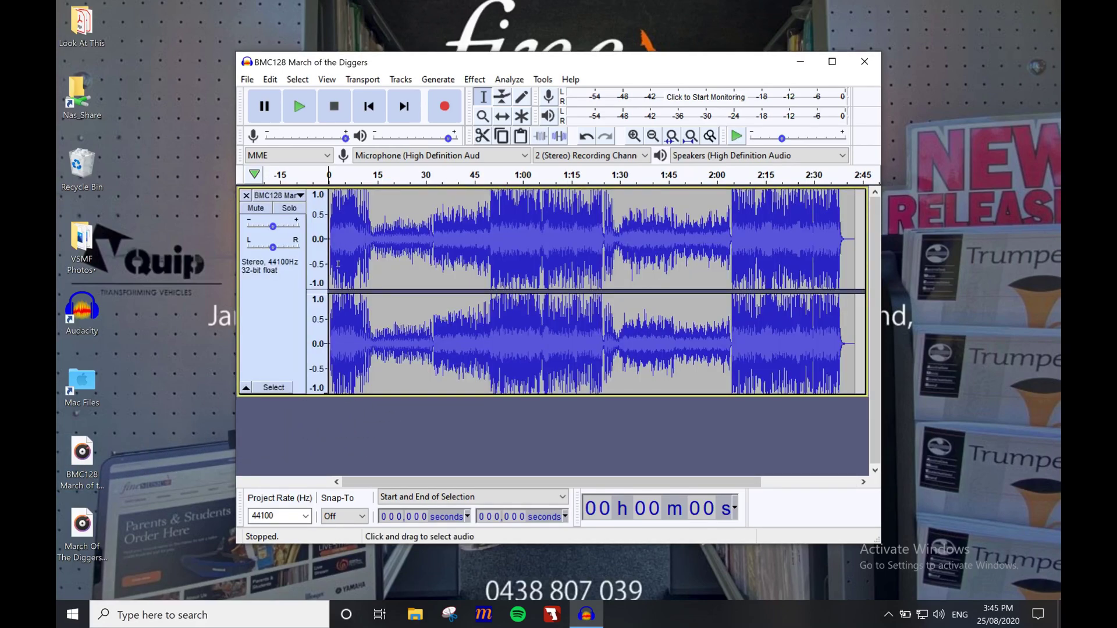
Generate a 3-bar, 4-beat Metronome Tick rhythm track at 100 bpm.
{"action": "key", "text": "ctrl+1"}
{"action": "key", "text": "ctrl+1"}
{"action": "key", "text": "ctrl+1"}
{"action": "left_click", "coordinate": [439, 79]}
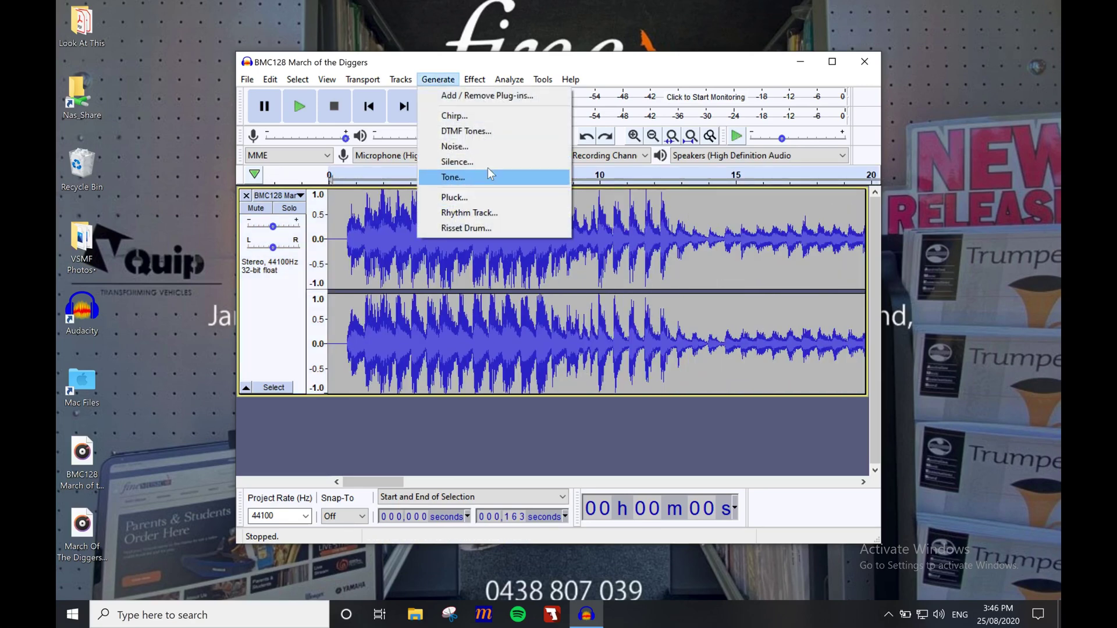
{"action": "left_click", "coordinate": [500, 211]}
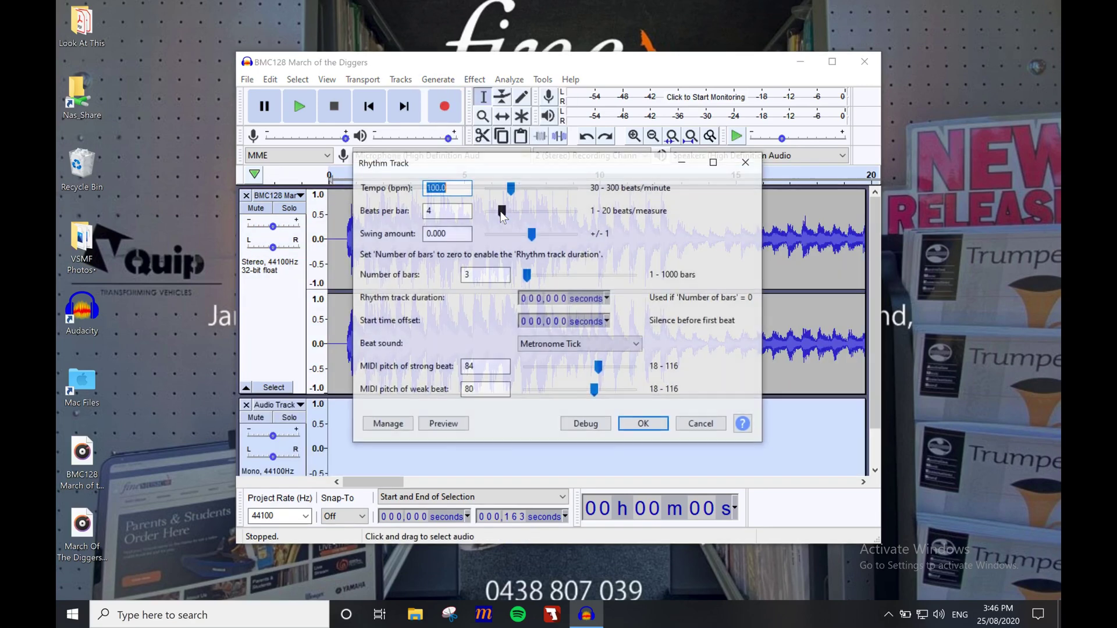
{"action": "left_click", "coordinate": [635, 425]}
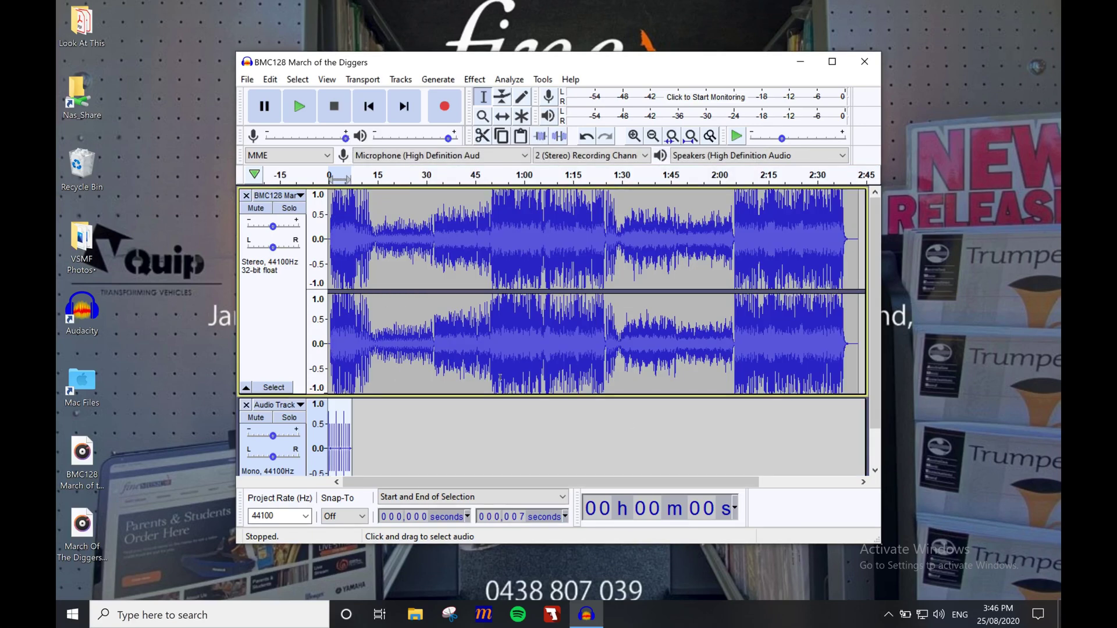
Time-shift the BMC128 clip right to start about 4 s, after the count-in.
{"action": "key", "text": "ctrl+1"}
{"action": "key", "text": "ctrl+1"}
{"action": "key", "text": "ctrl+1"}
{"action": "key", "text": "ctrl+1"}
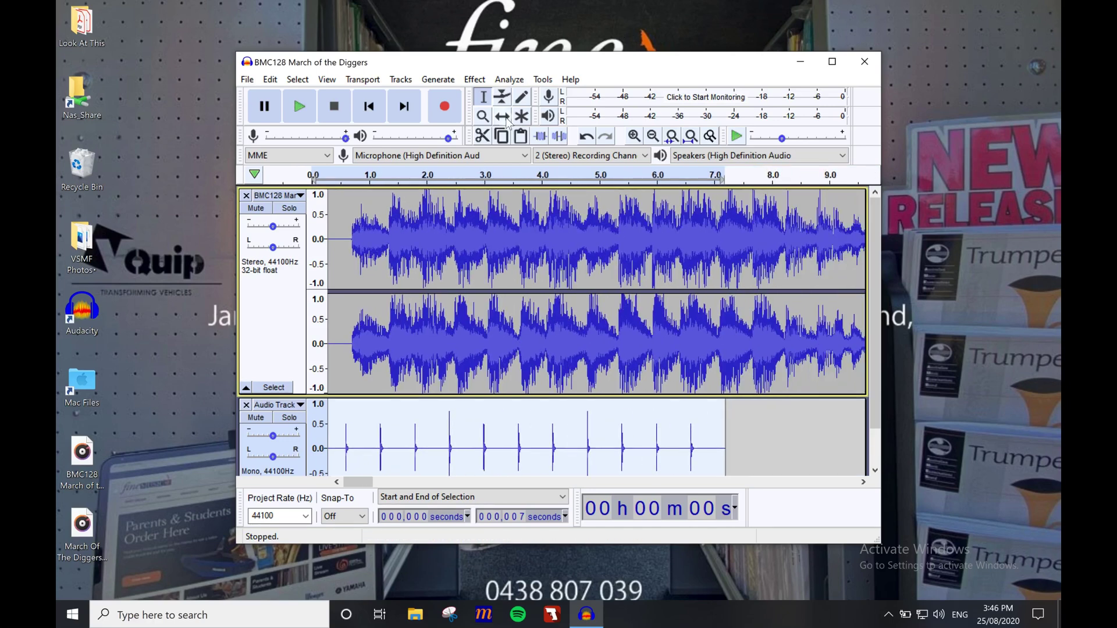
{"action": "left_click", "coordinate": [504, 116]}
{"action": "left_click_drag", "start_coordinate": [346, 330], "coordinate": [571, 331]}
{"action": "left_click", "coordinate": [300, 106]}
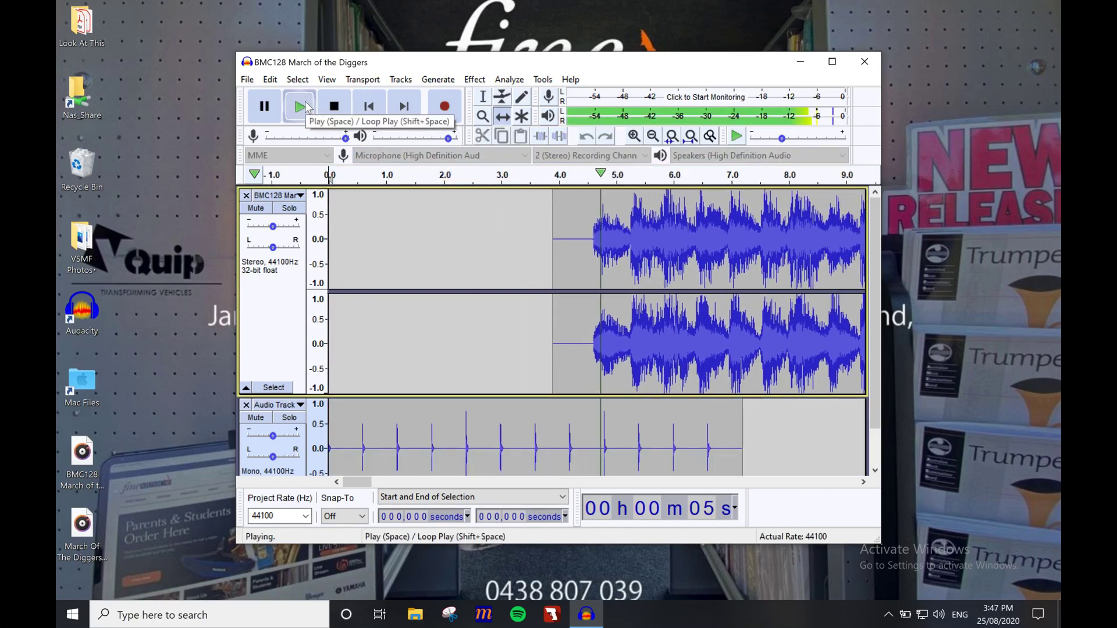
{"action": "left_click", "coordinate": [334, 106]}
Nudge the recording slightly later and replay to confirm it follows the count-in clicks.
{"action": "left_click", "coordinate": [502, 175]}
{"action": "left_click_drag", "start_coordinate": [560, 202], "coordinate": [563, 202]}
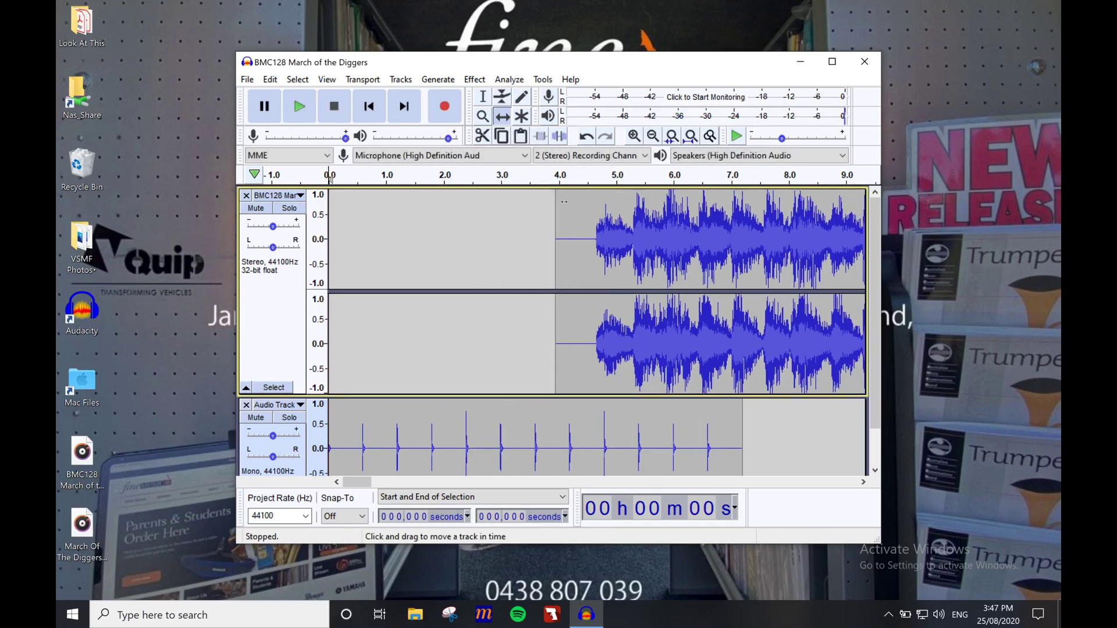
{"action": "key", "text": "space"}
{"action": "key", "text": "space"}
{"action": "key", "text": "space"}
{"action": "left_click_drag", "start_coordinate": [619, 234], "coordinate": [625, 235]}
{"action": "key", "text": "space"}
{"action": "key", "text": "space"}
{"action": "key", "text": "space"}
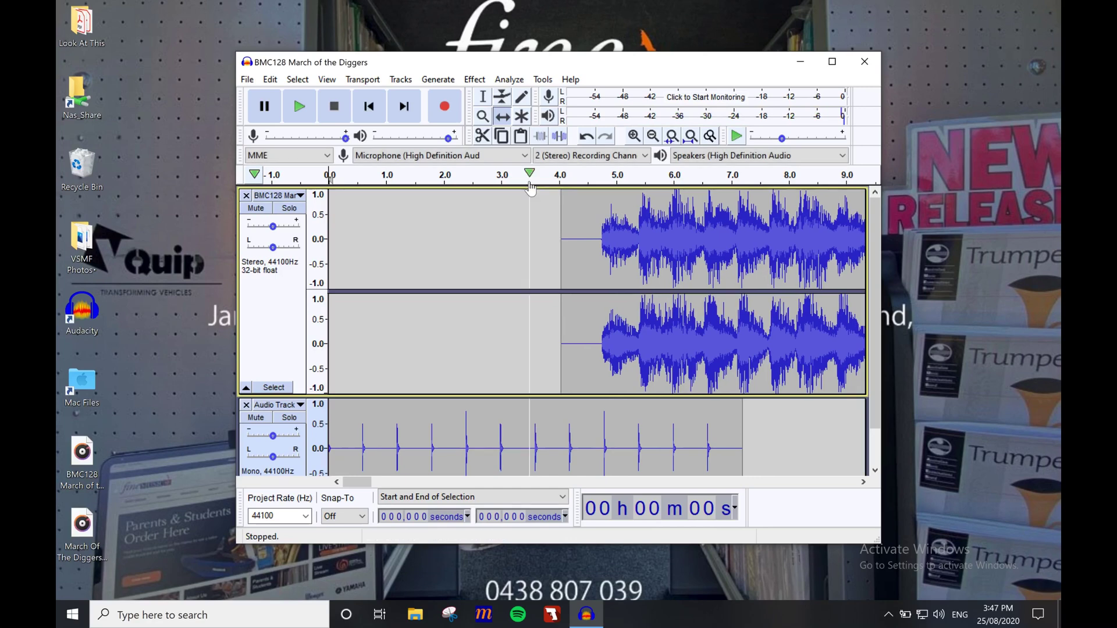
{"action": "scroll", "coordinate": [530, 192], "scroll_direction": "down", "scroll_amount": 2}
{"action": "left_click", "coordinate": [401, 79]}
{"action": "mouse_move", "coordinate": [474, 102]}
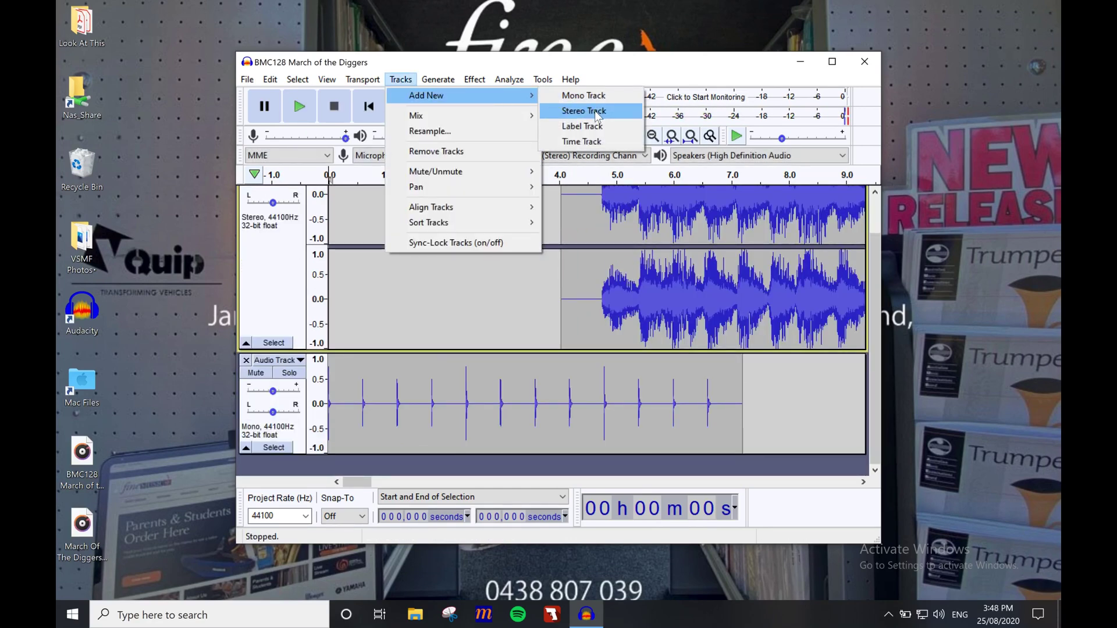
Add a new stereo track and record a short spoken count onto it.
{"action": "left_click", "coordinate": [596, 115]}
{"action": "left_click", "coordinate": [444, 106]}
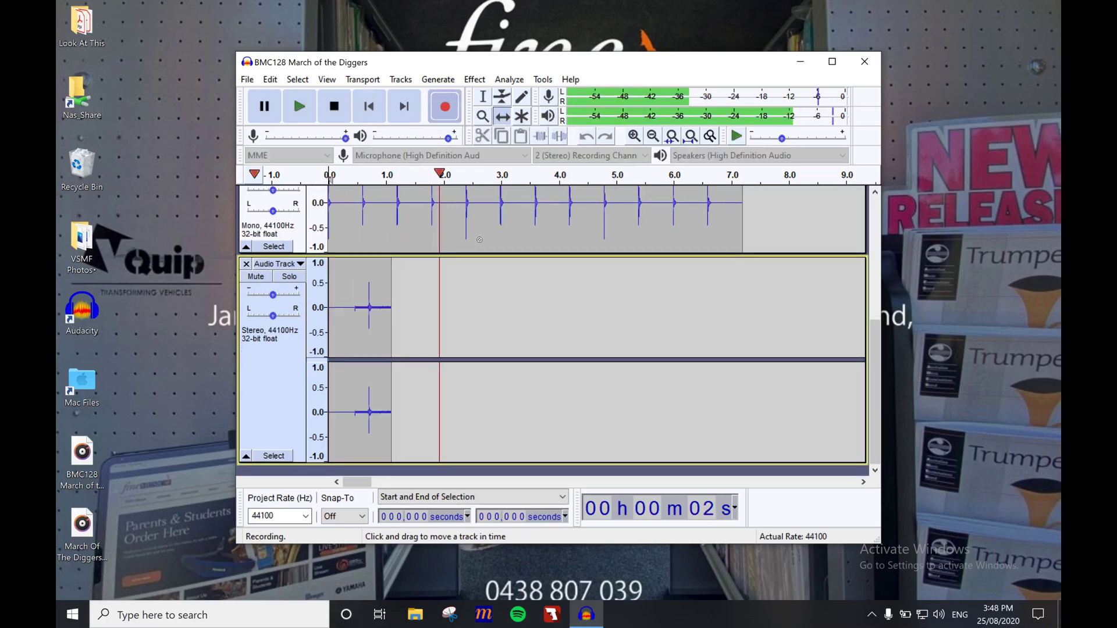
{"action": "key", "text": "space"}
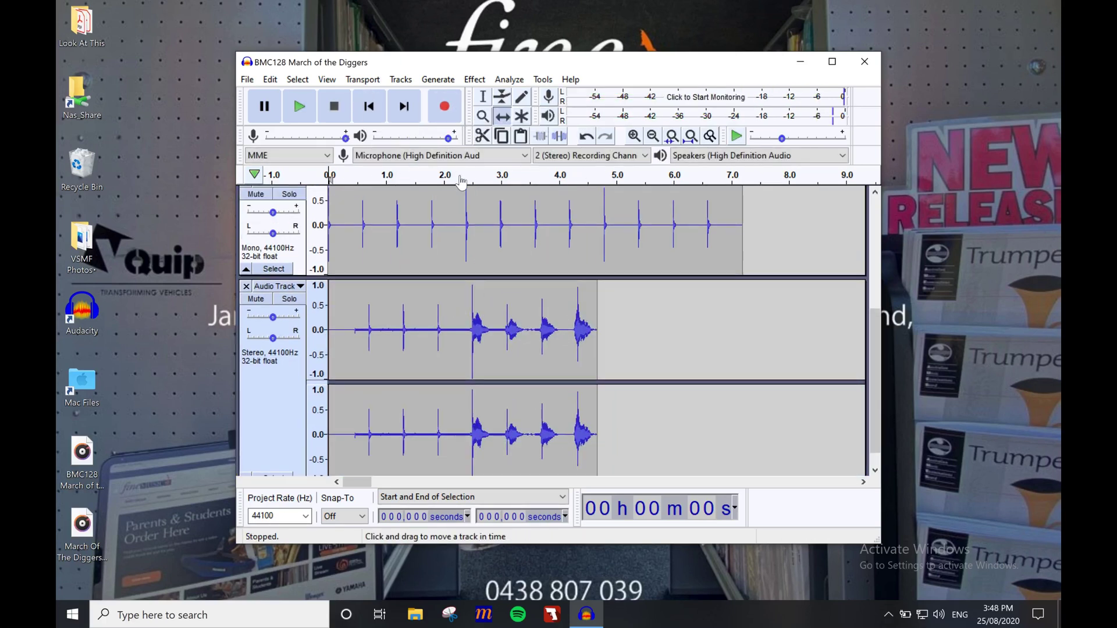
{"action": "left_click_drag", "start_coordinate": [462, 182], "coordinate": [393, 182]}
{"action": "left_click", "coordinate": [483, 97]}
Adjust the recorded count clip with the Time Shift tool and play all tracks together.
{"action": "left_click_drag", "start_coordinate": [417, 332], "coordinate": [509, 331]}
{"action": "key", "text": "F5"}
{"action": "scroll", "coordinate": [459, 202], "scroll_direction": "up", "scroll_amount": 5}
{"action": "key", "text": "space"}
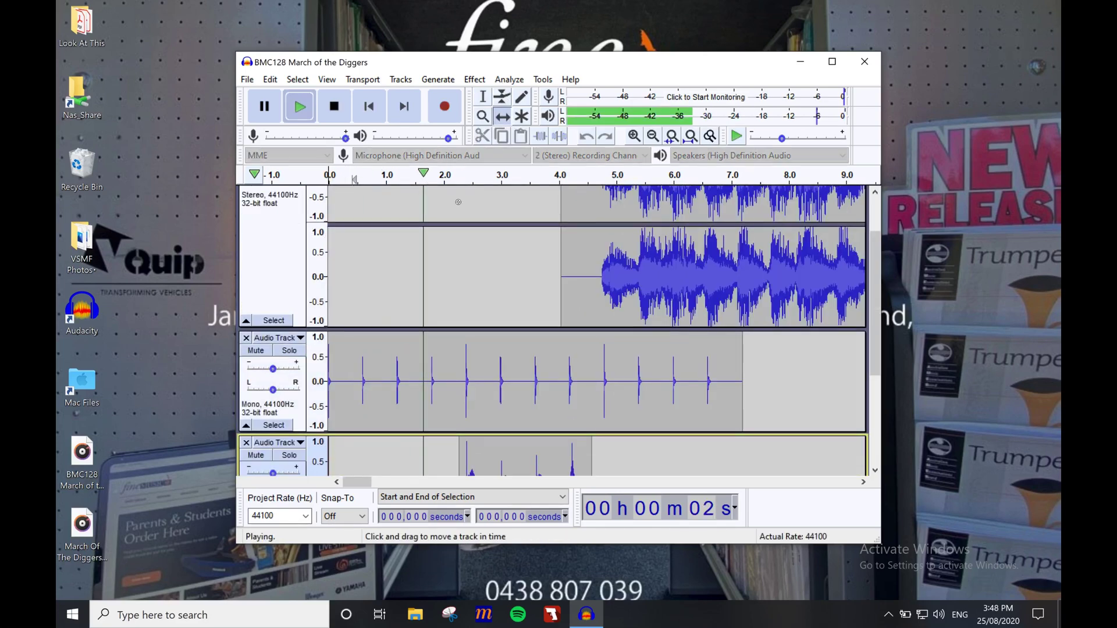
{"action": "right_click", "coordinate": [420, 179]}
{"action": "left_click", "coordinate": [460, 260]}
Replay all three tracks to check the recorded count against the click.
{"action": "left_click", "coordinate": [334, 106]}
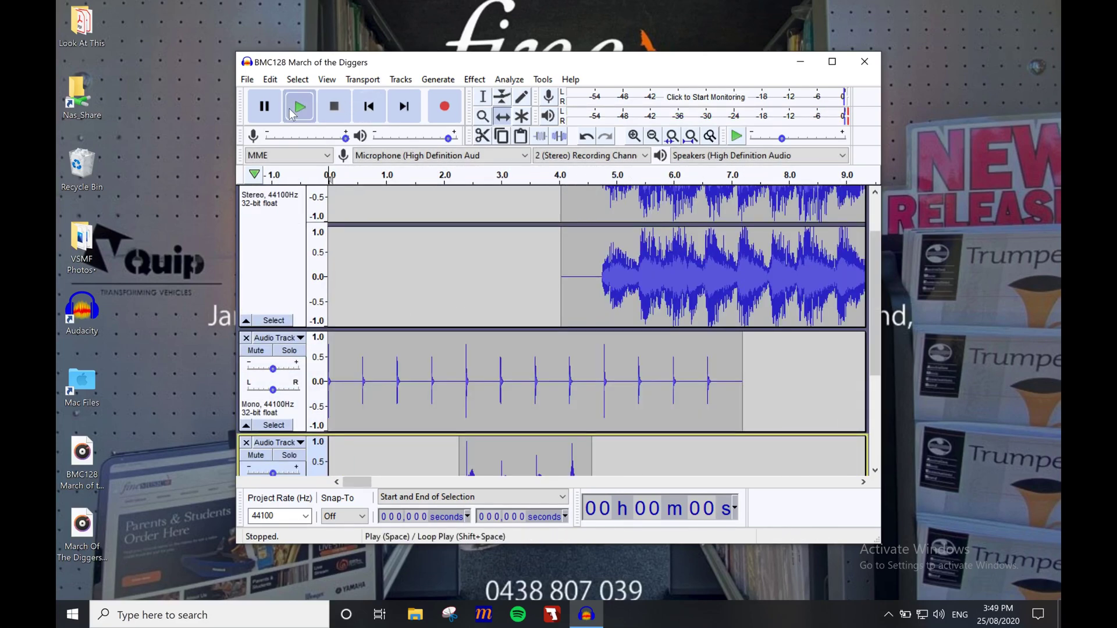
{"action": "left_click", "coordinate": [299, 106]}
{"action": "left_click", "coordinate": [334, 106]}
{"action": "scroll", "coordinate": [433, 289], "scroll_direction": "down", "scroll_amount": 3}
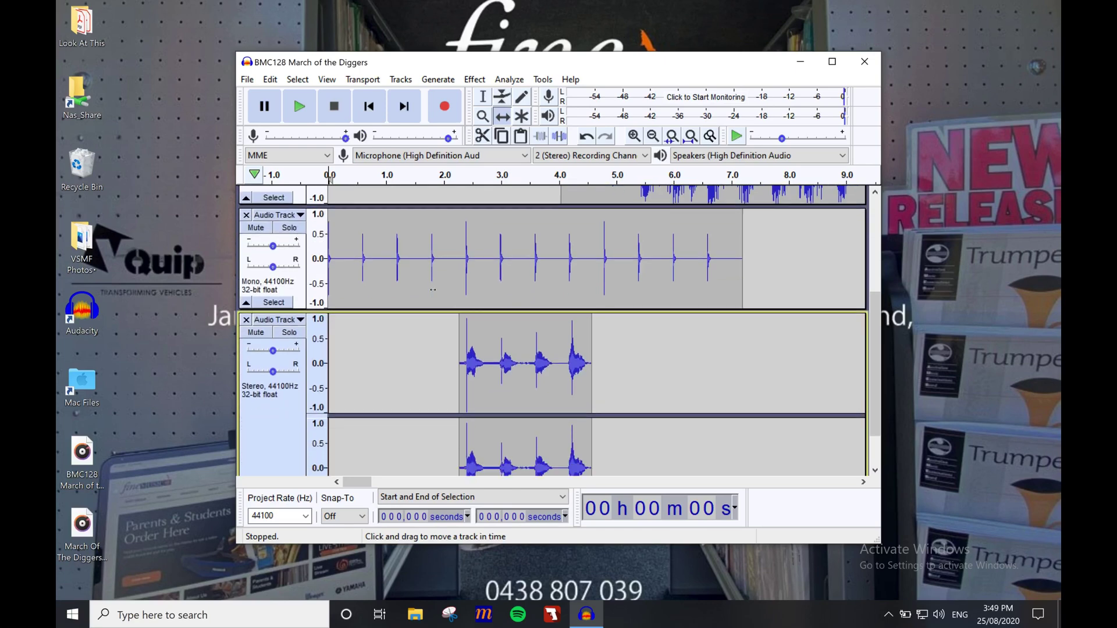
{"action": "scroll", "coordinate": [433, 289], "scroll_direction": "down", "scroll_amount": 2}
{"action": "scroll", "coordinate": [433, 289], "scroll_direction": "up", "scroll_amount": 6}
{"action": "left_click", "coordinate": [299, 106]}
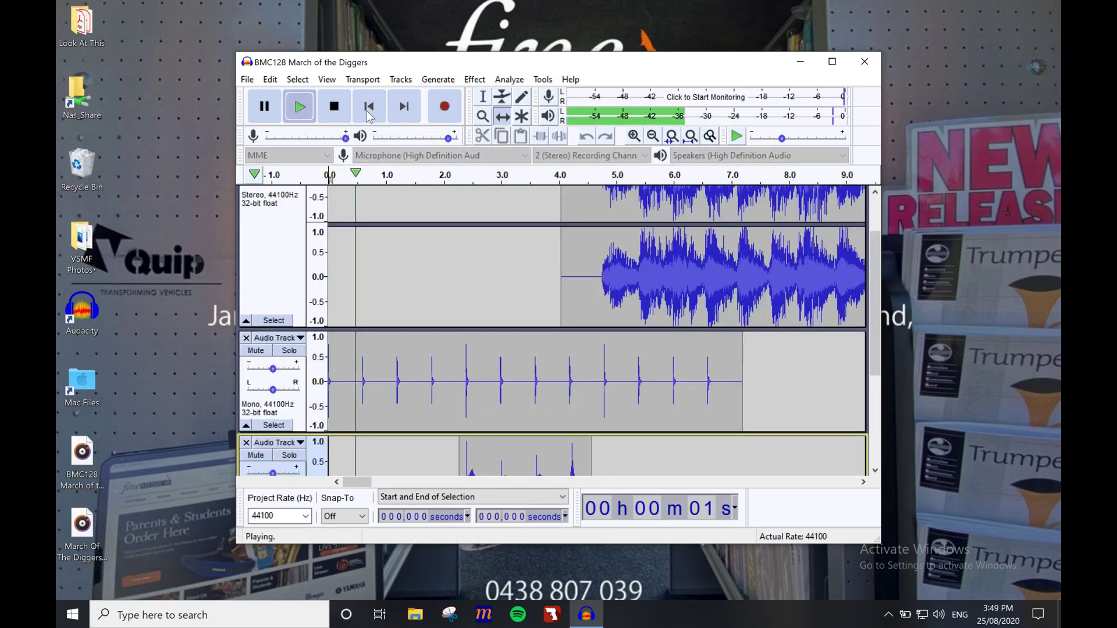
{"action": "left_click", "coordinate": [334, 106]}
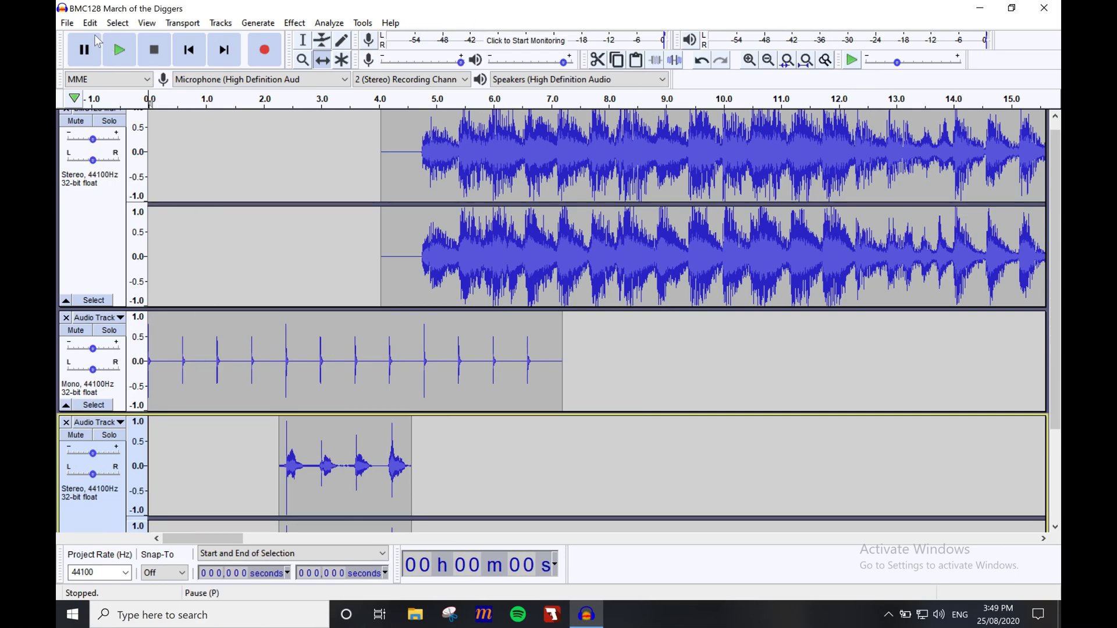
Go to the File menu's Export submenu to export the project as MP3.
{"action": "left_click", "coordinate": [67, 23]}
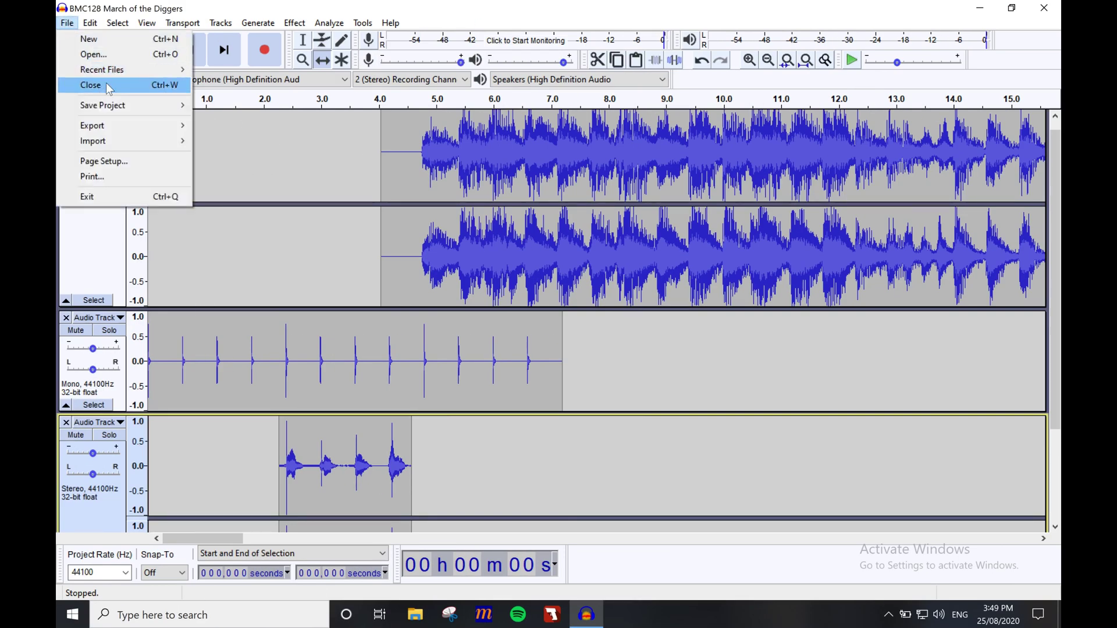
{"action": "mouse_move", "coordinate": [129, 126]}
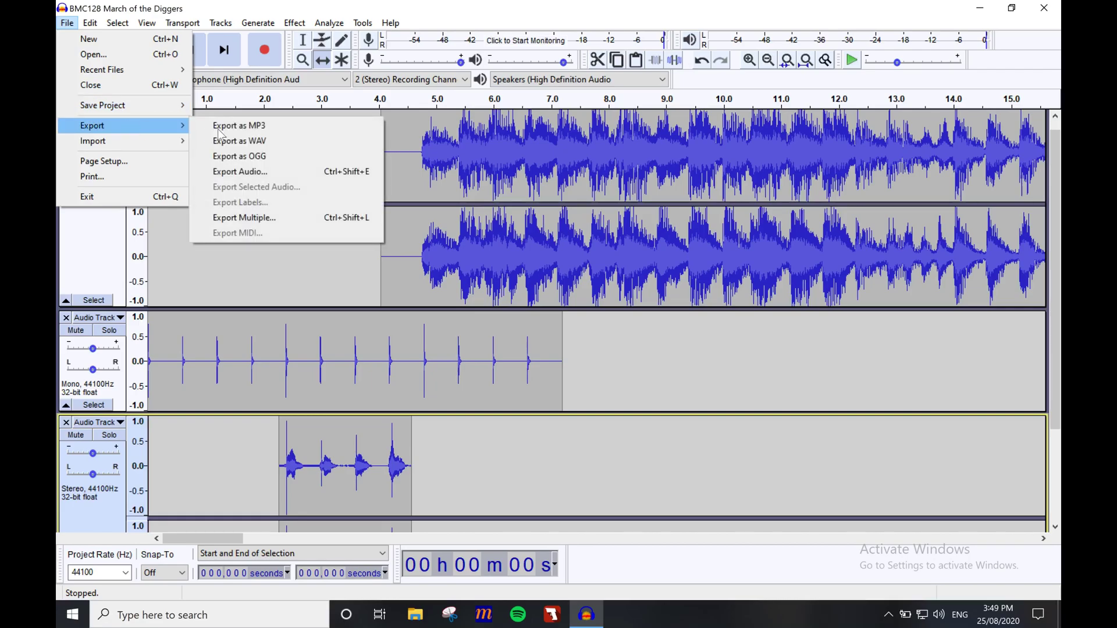